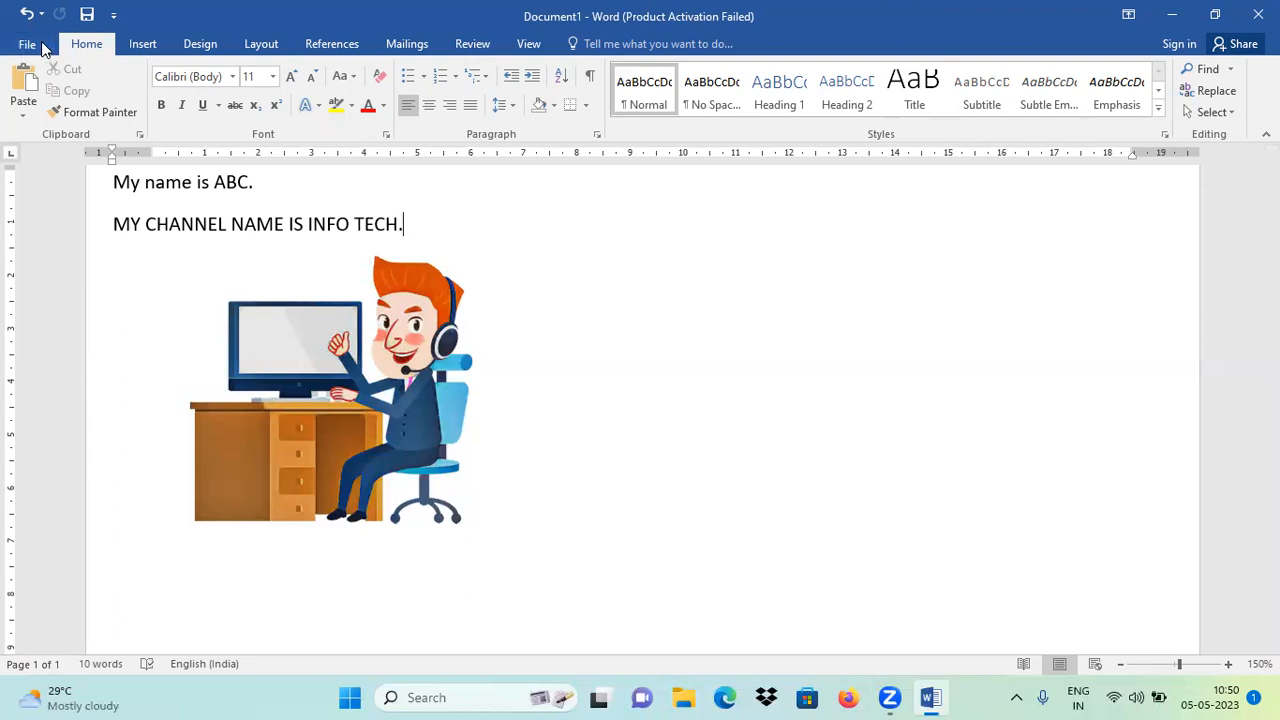
Open the document's print settings and choose Microsoft Print to PDF as the printer.
click(41, 44)
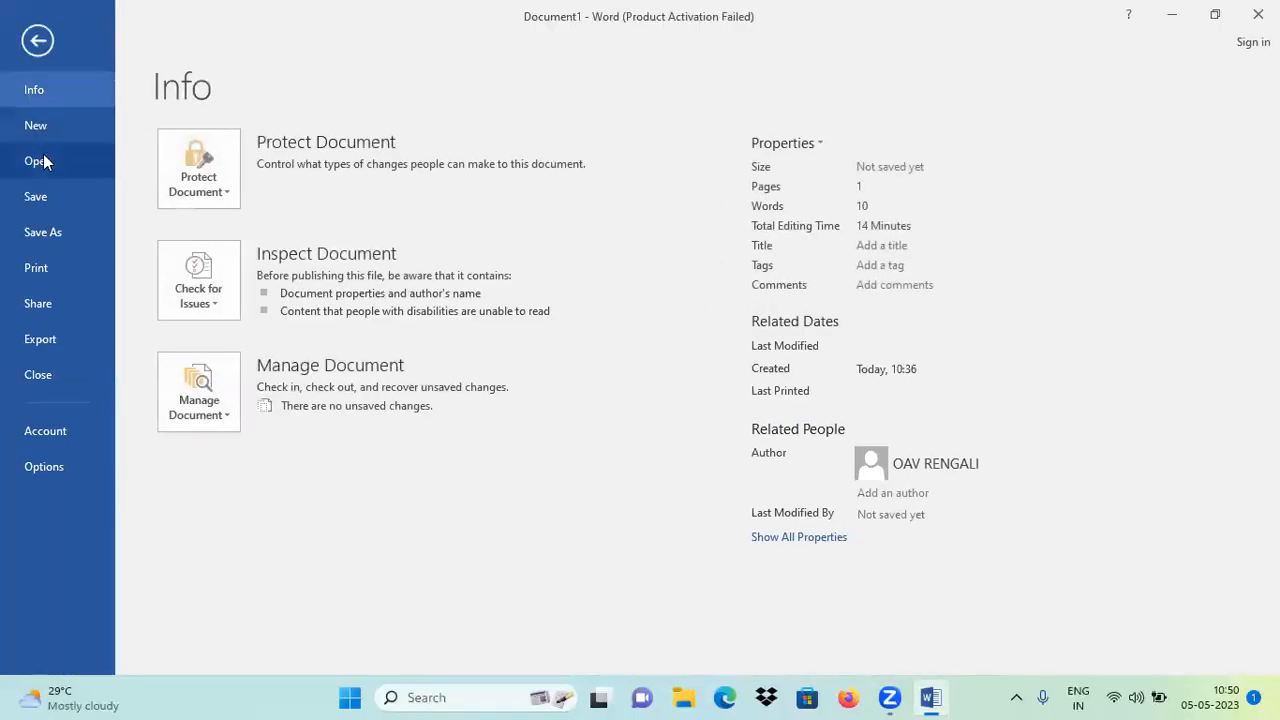
click(47, 266)
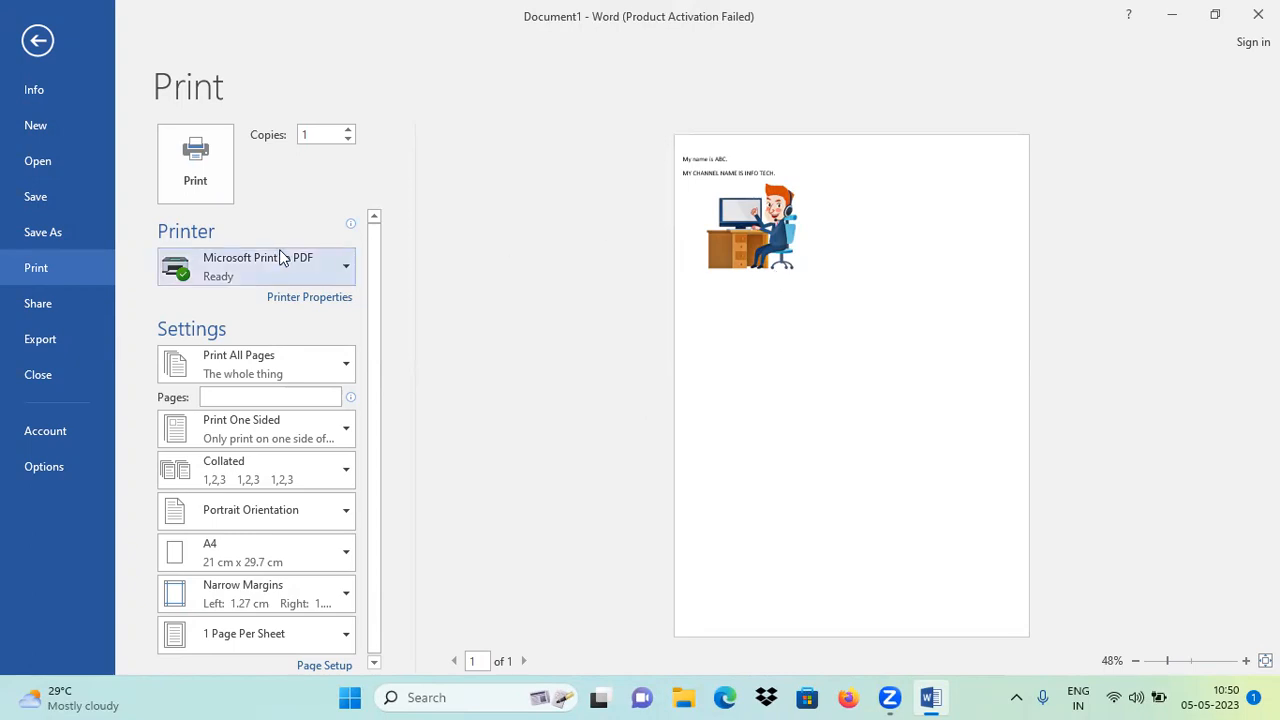
click(324, 266)
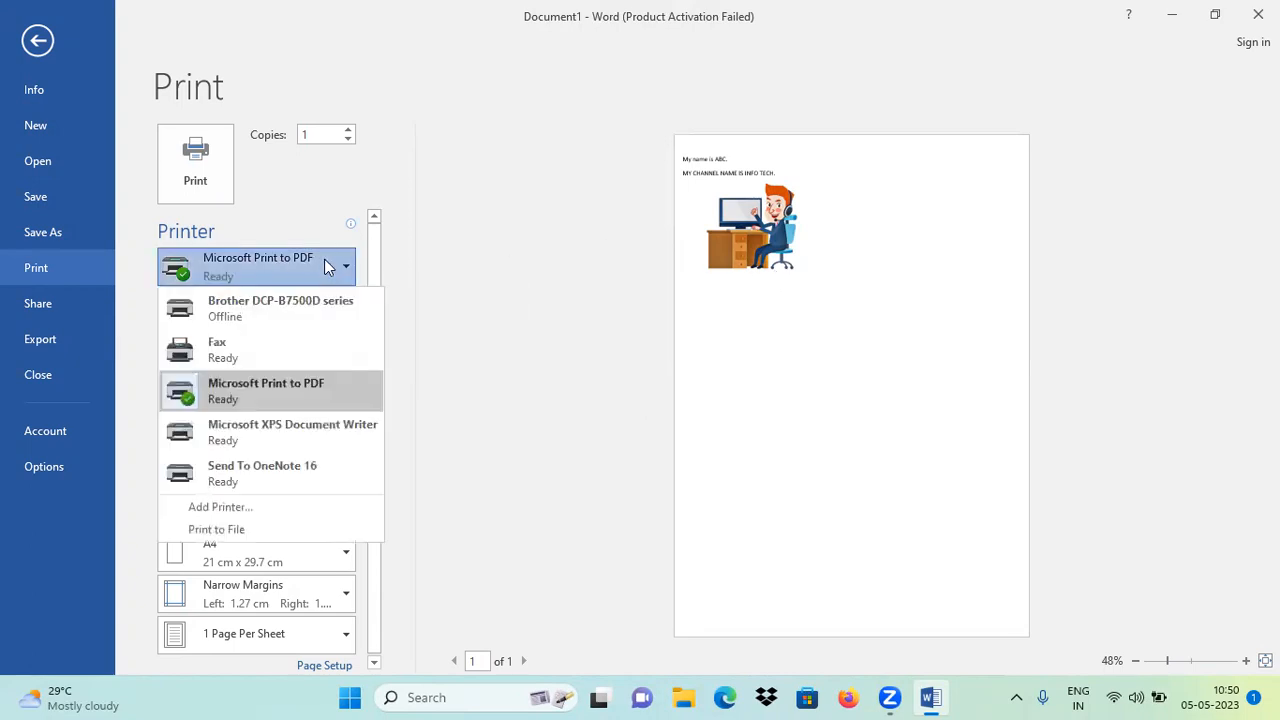
click(267, 401)
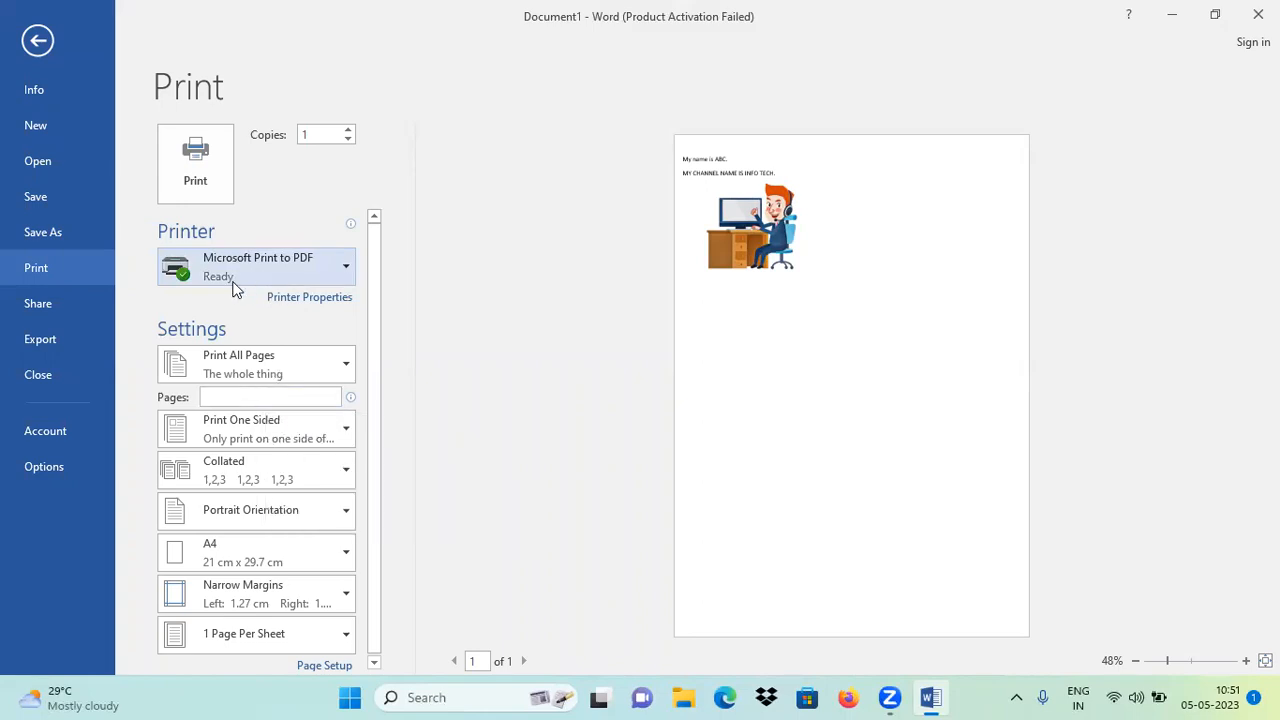
Set the page range for printing to 1-5.
click(222, 397)
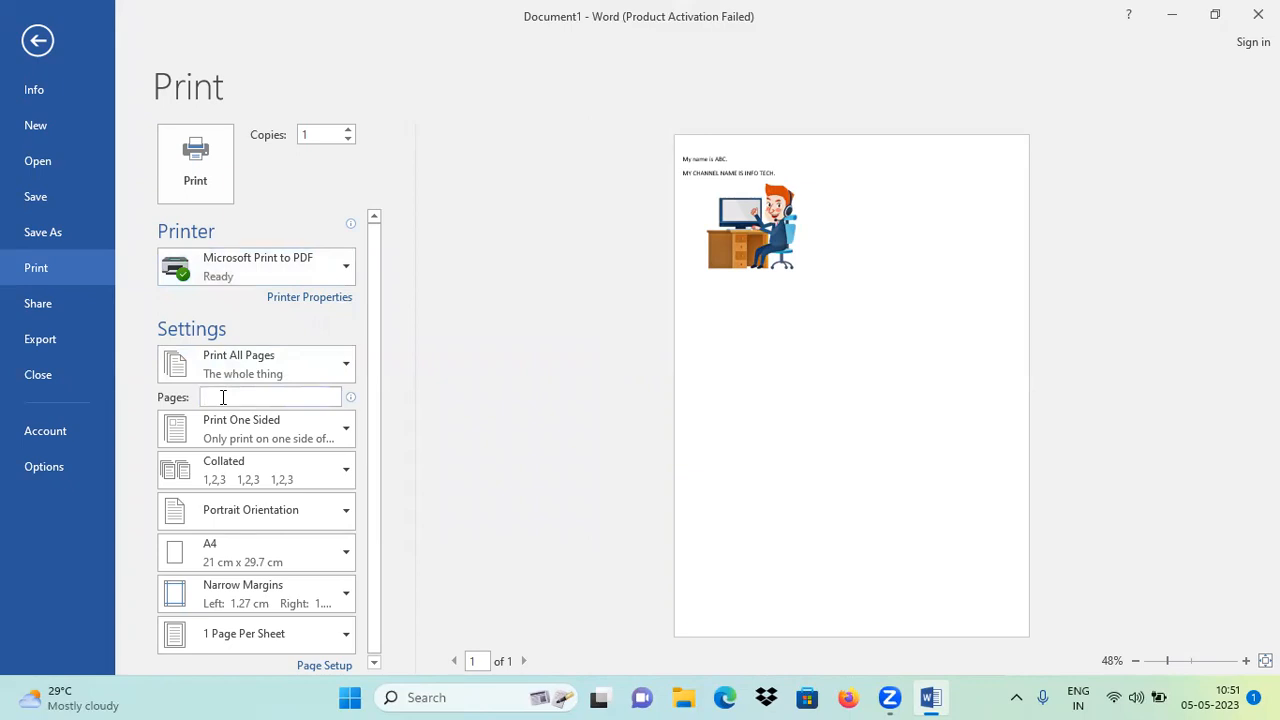
text(1-5)
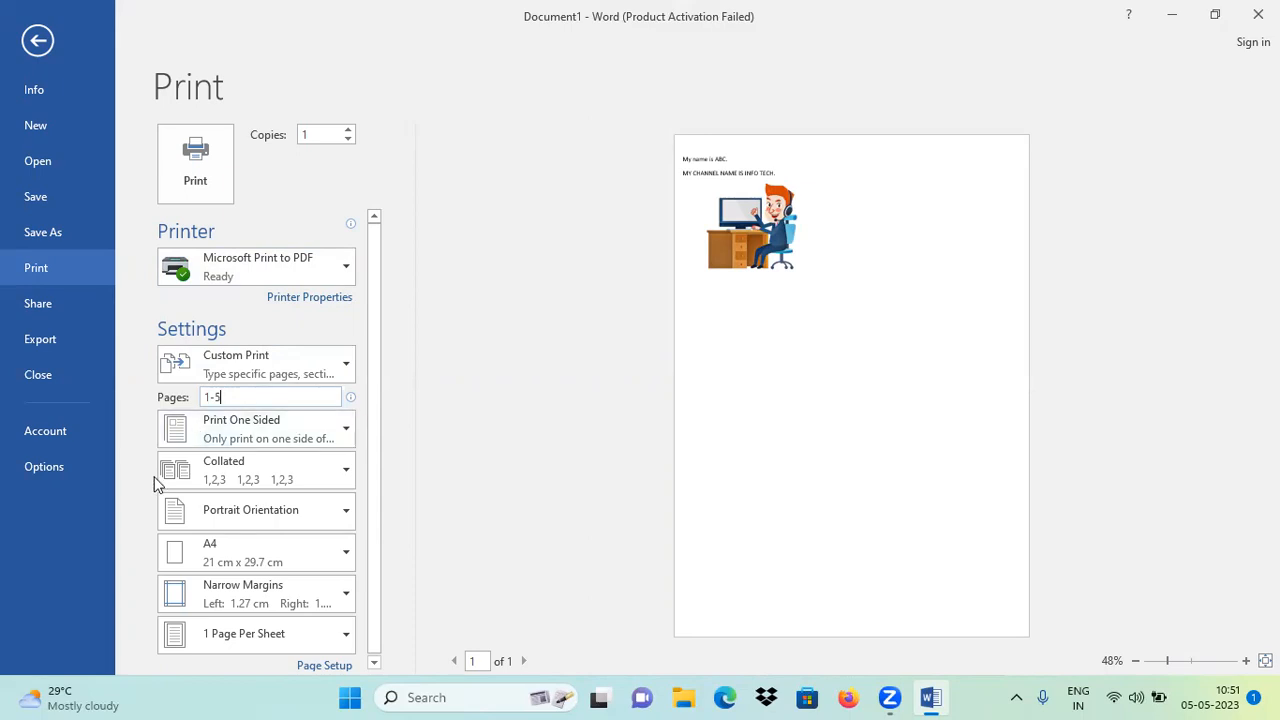
Switch the print orientation to landscape and back to portrait.
click(279, 514)
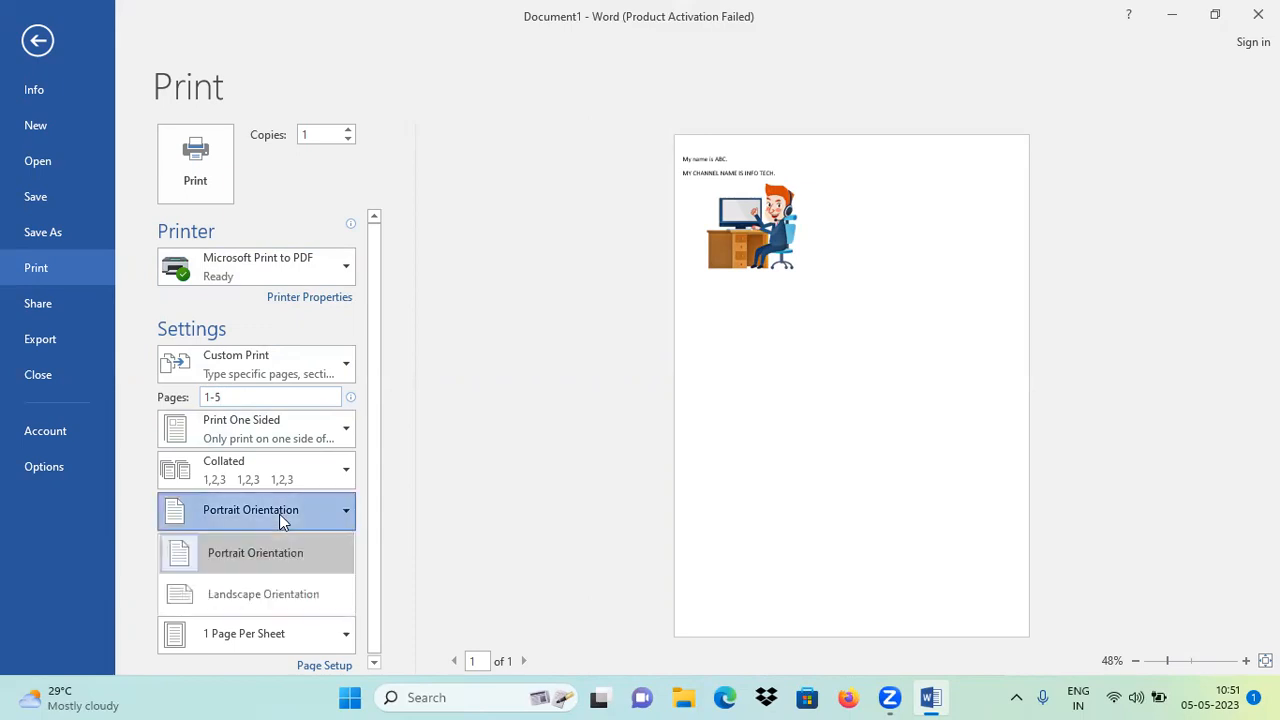
click(280, 595)
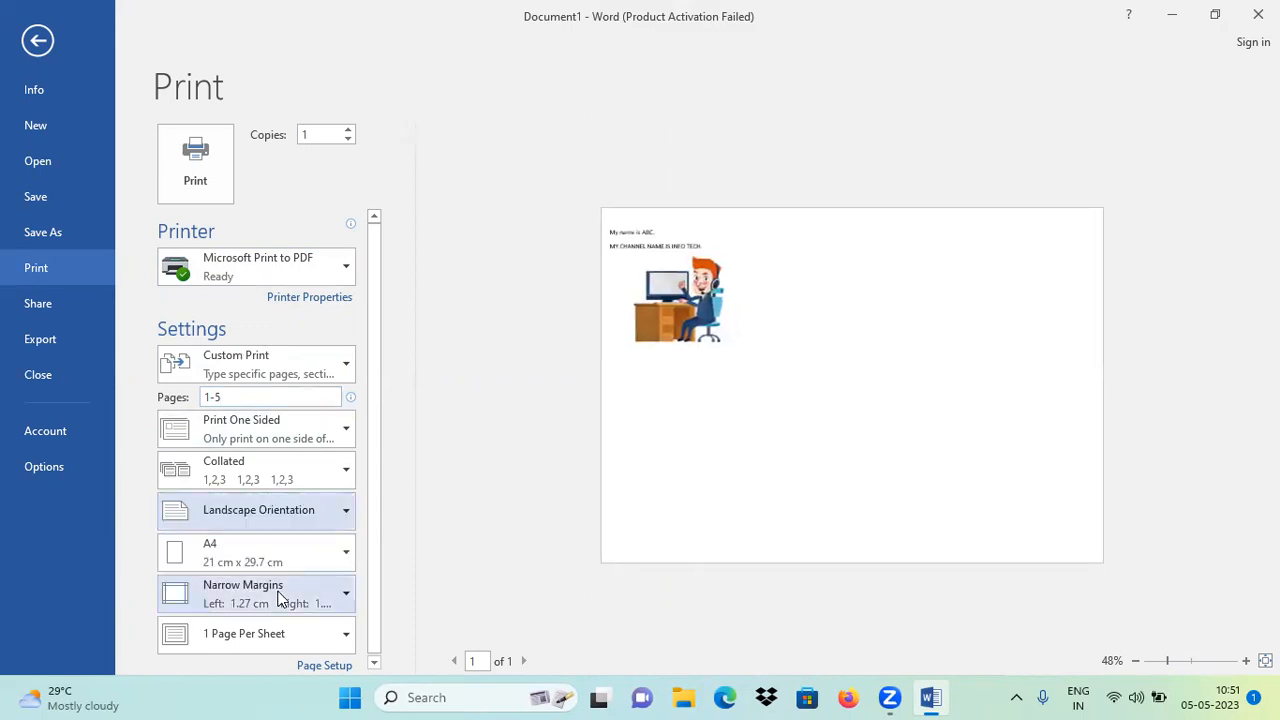
click(262, 521)
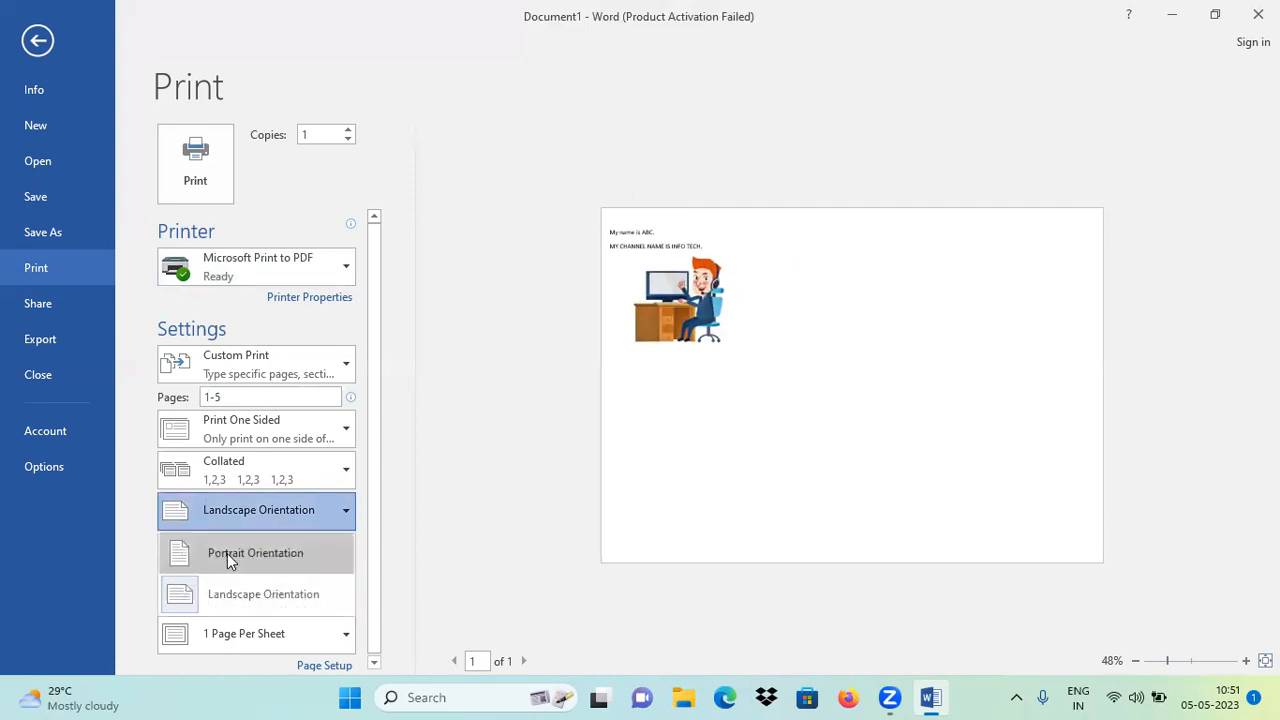
click(227, 553)
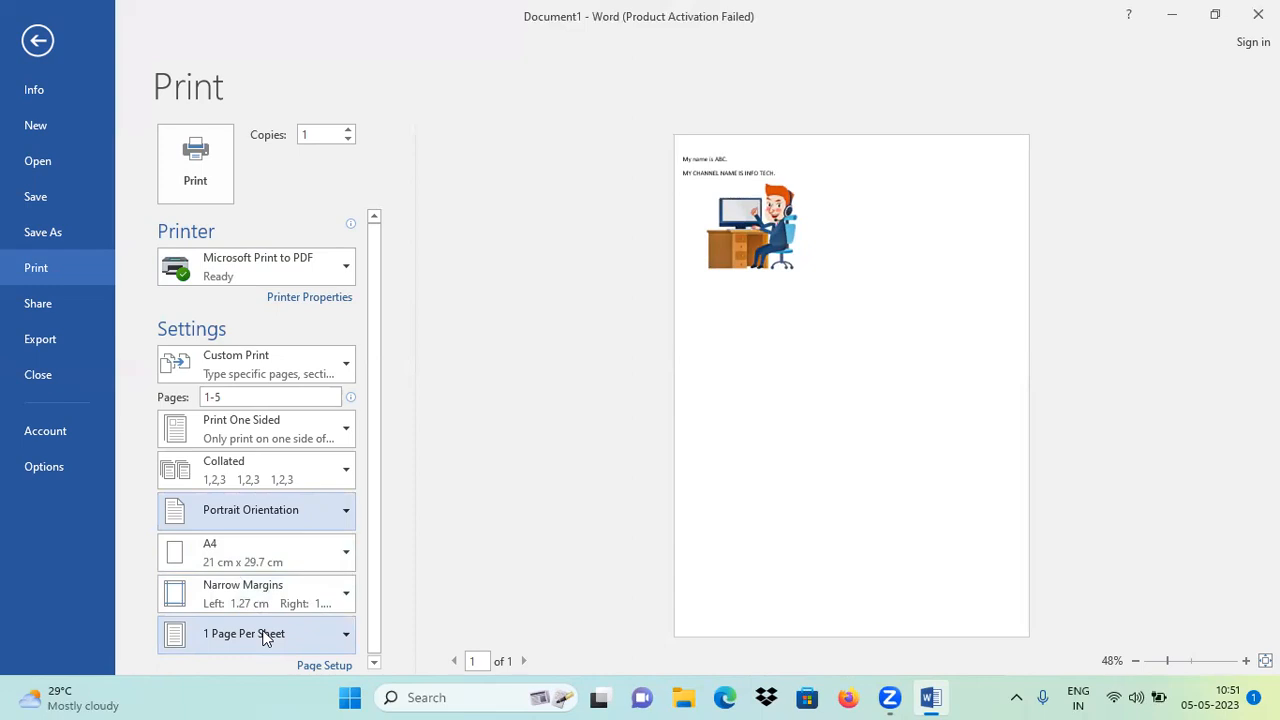
Try 6, 16 and 8 pages per sheet, and return the setting to 1 page per sheet.
click(265, 636)
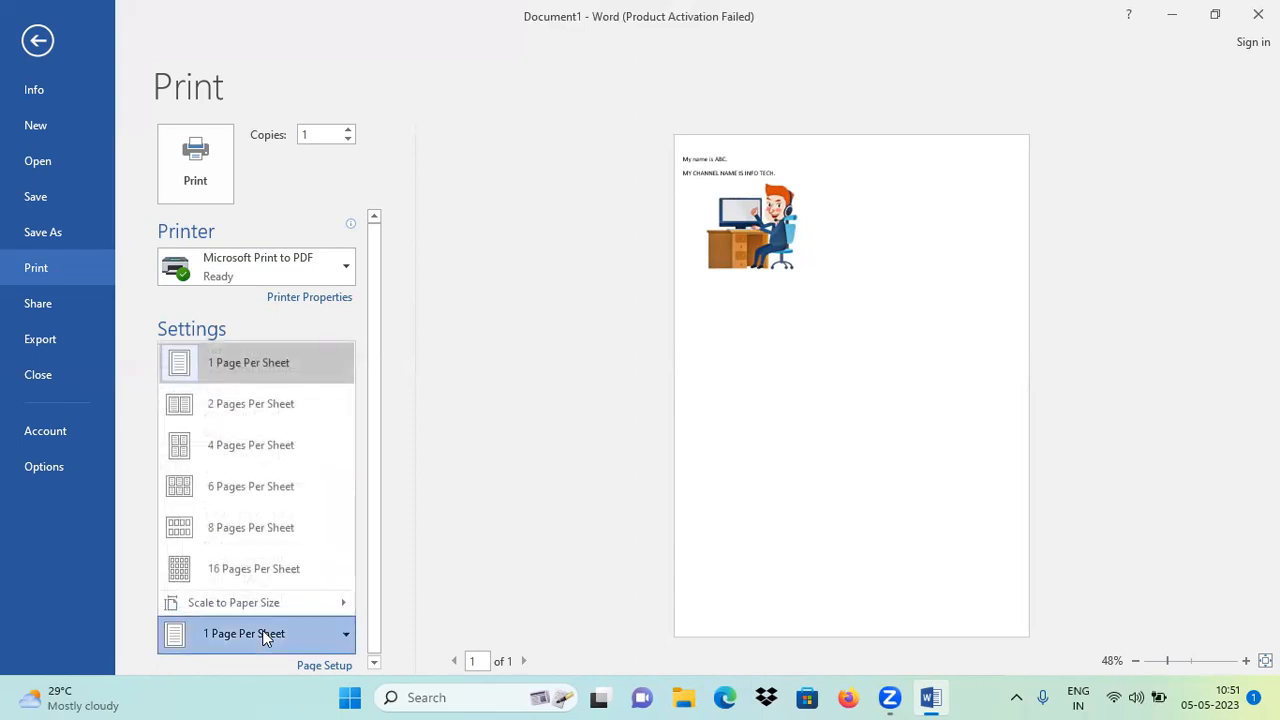
click(230, 484)
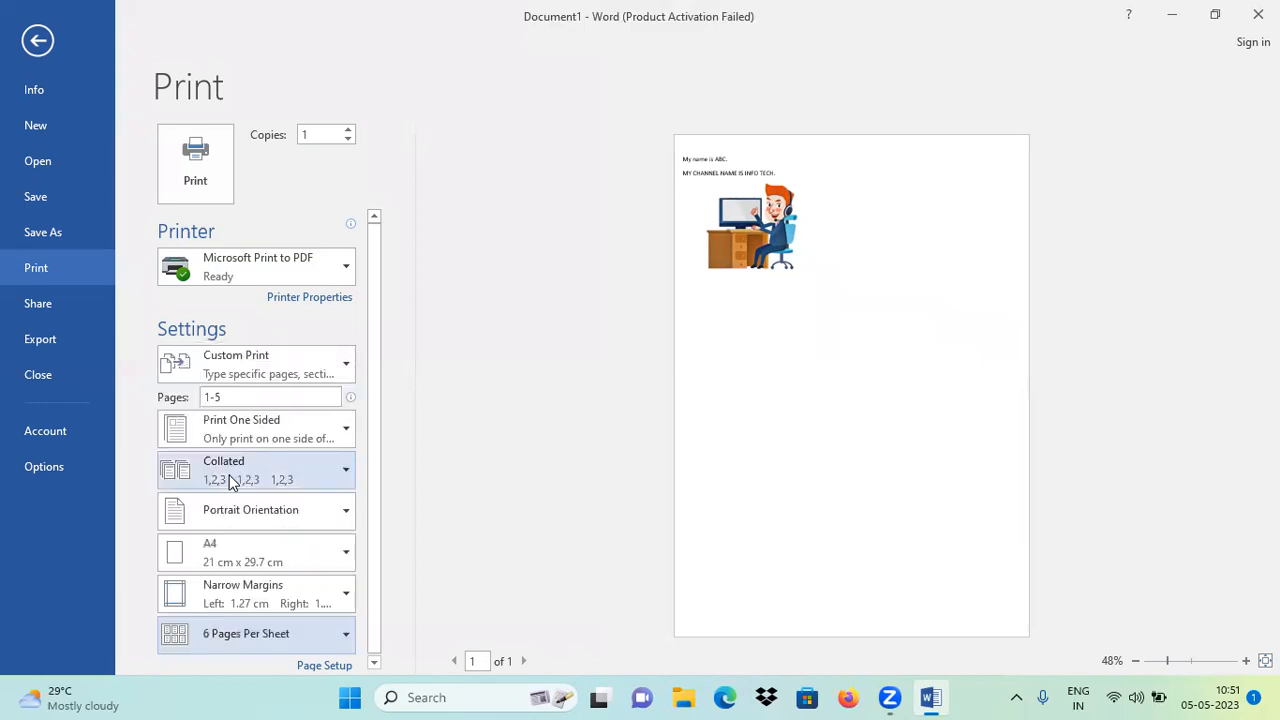
click(260, 640)
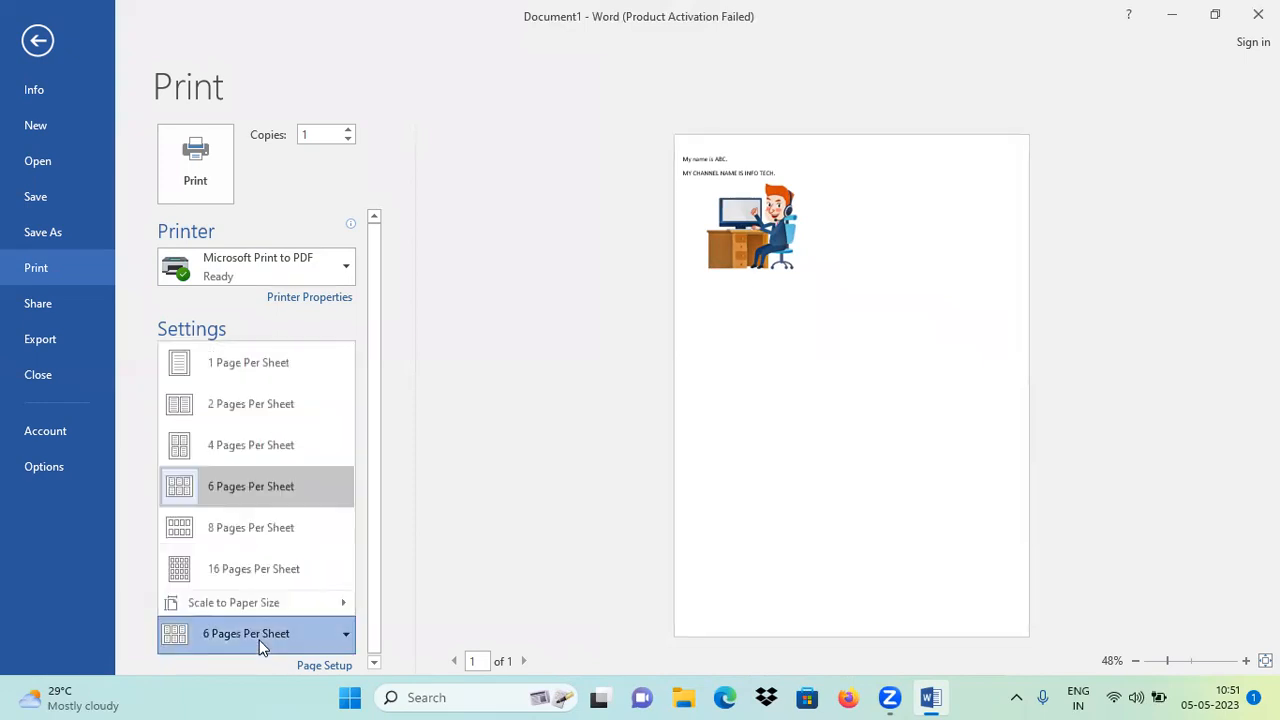
click(250, 569)
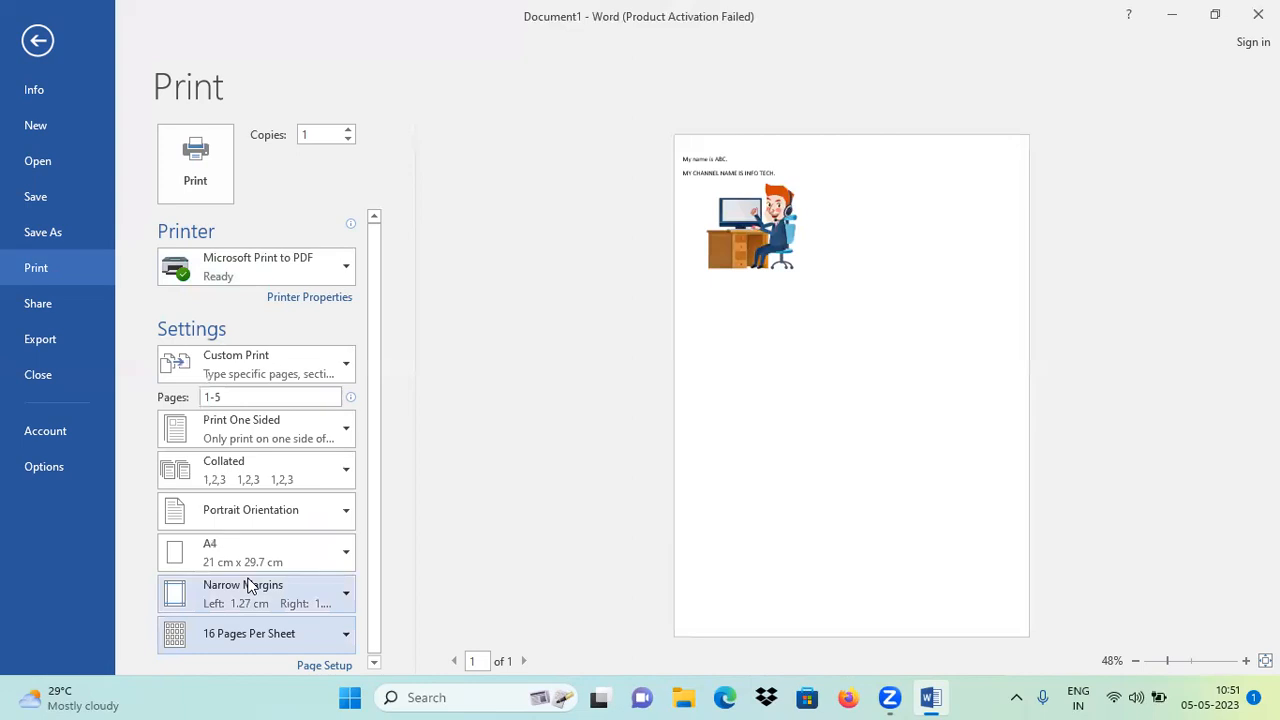
click(265, 643)
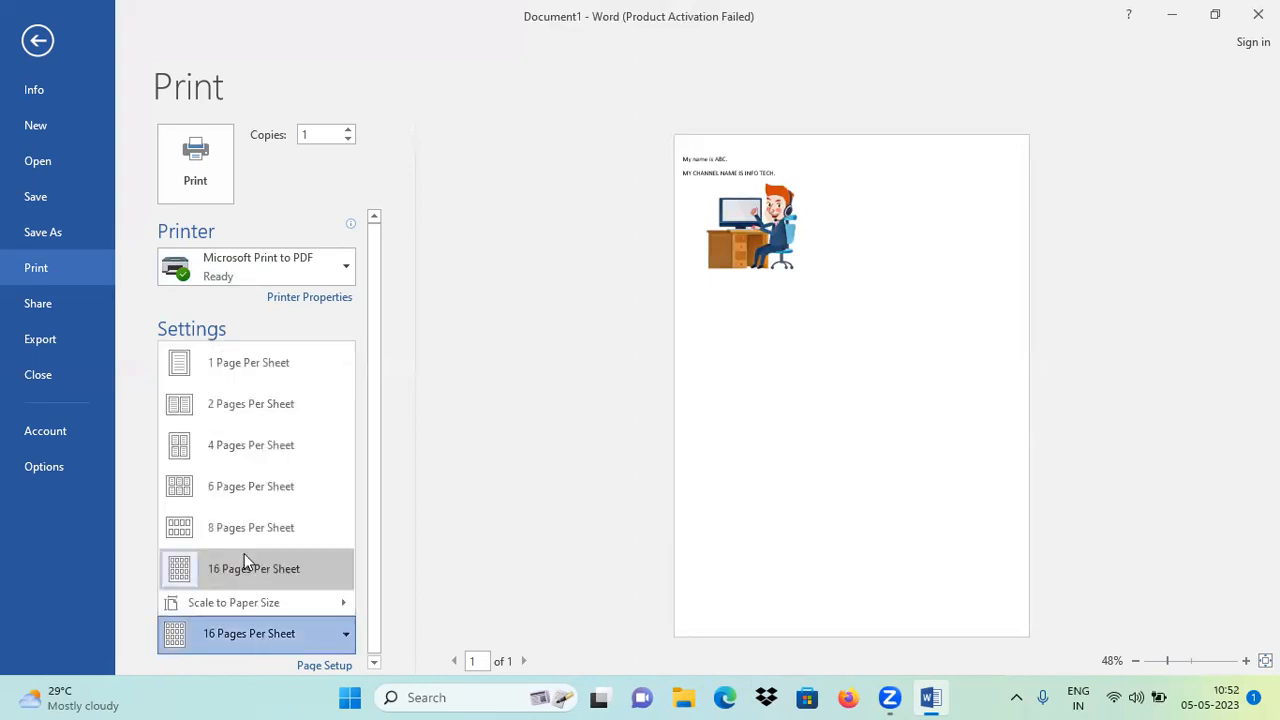
click(240, 532)
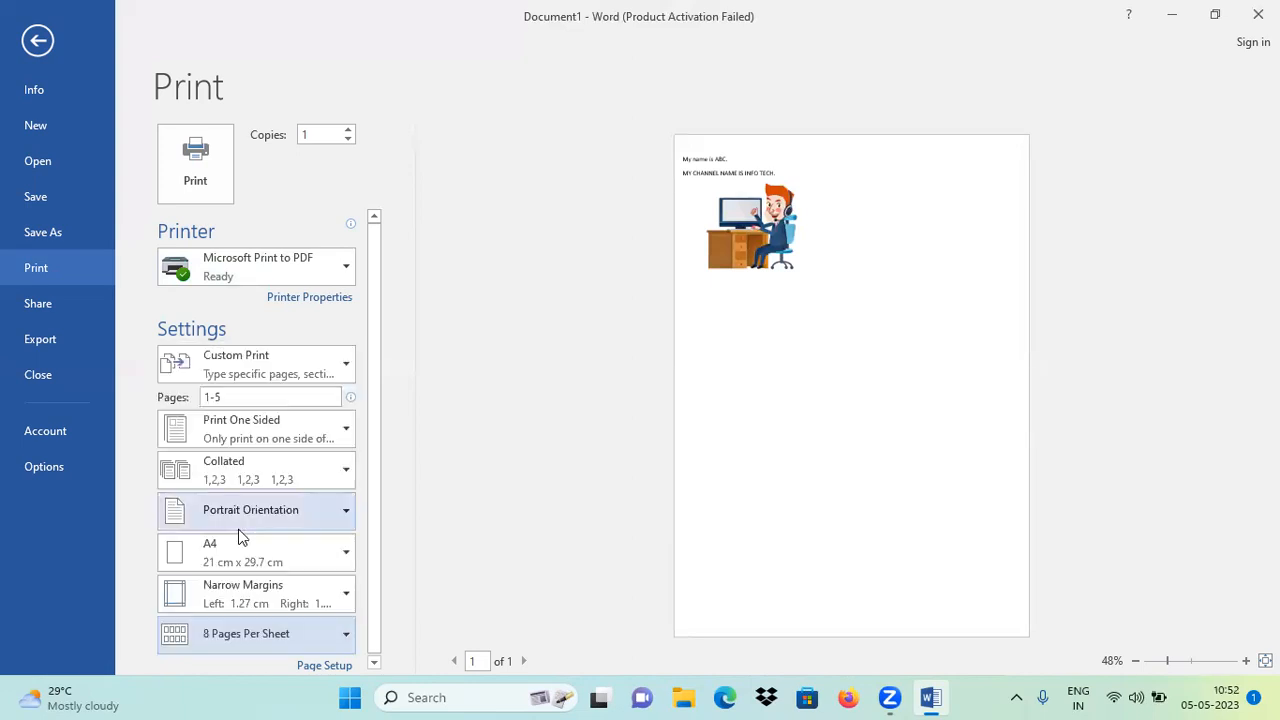
click(251, 627)
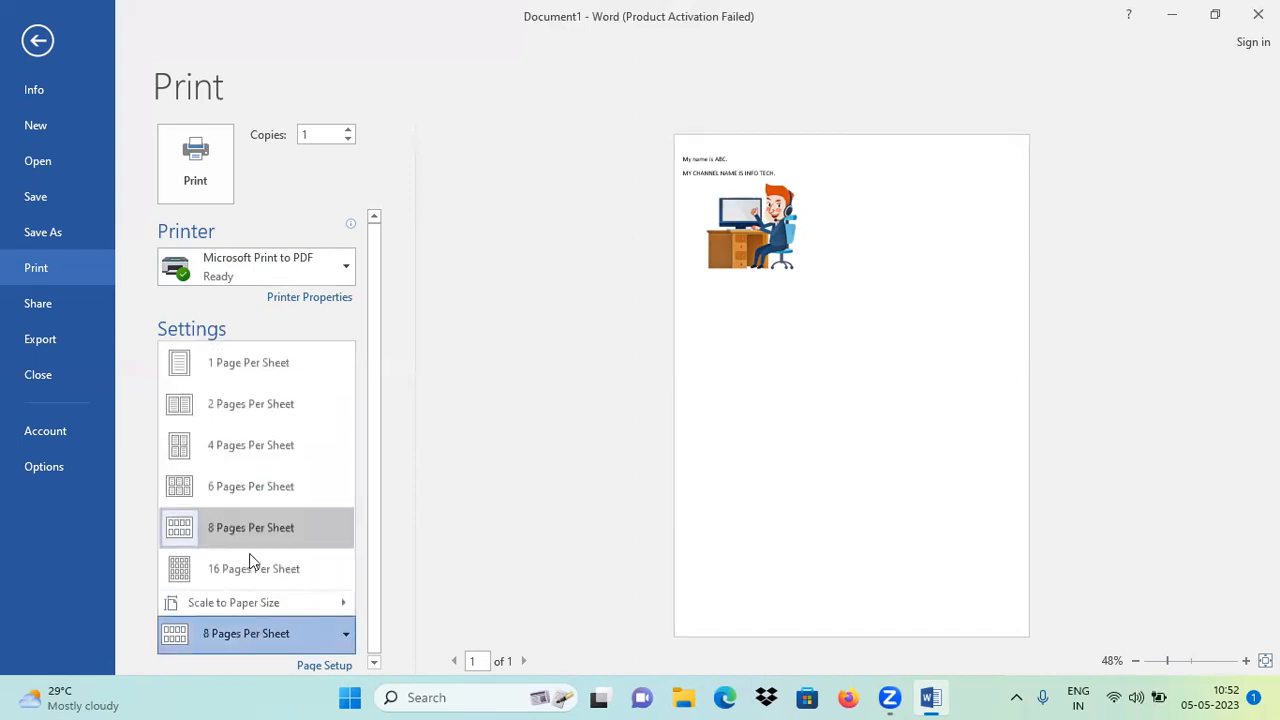
click(247, 370)
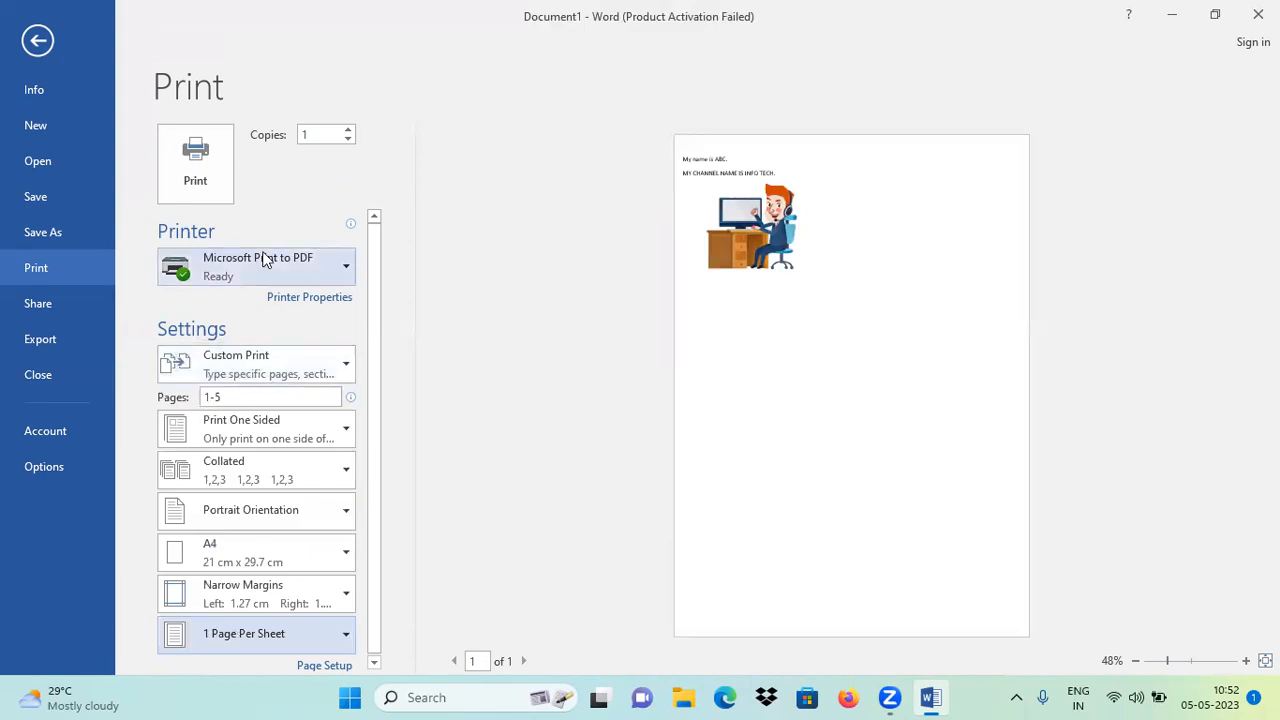
Enter 100 copies, reduce it to 1, start the print and cancel saving the output file.
click(324, 136)
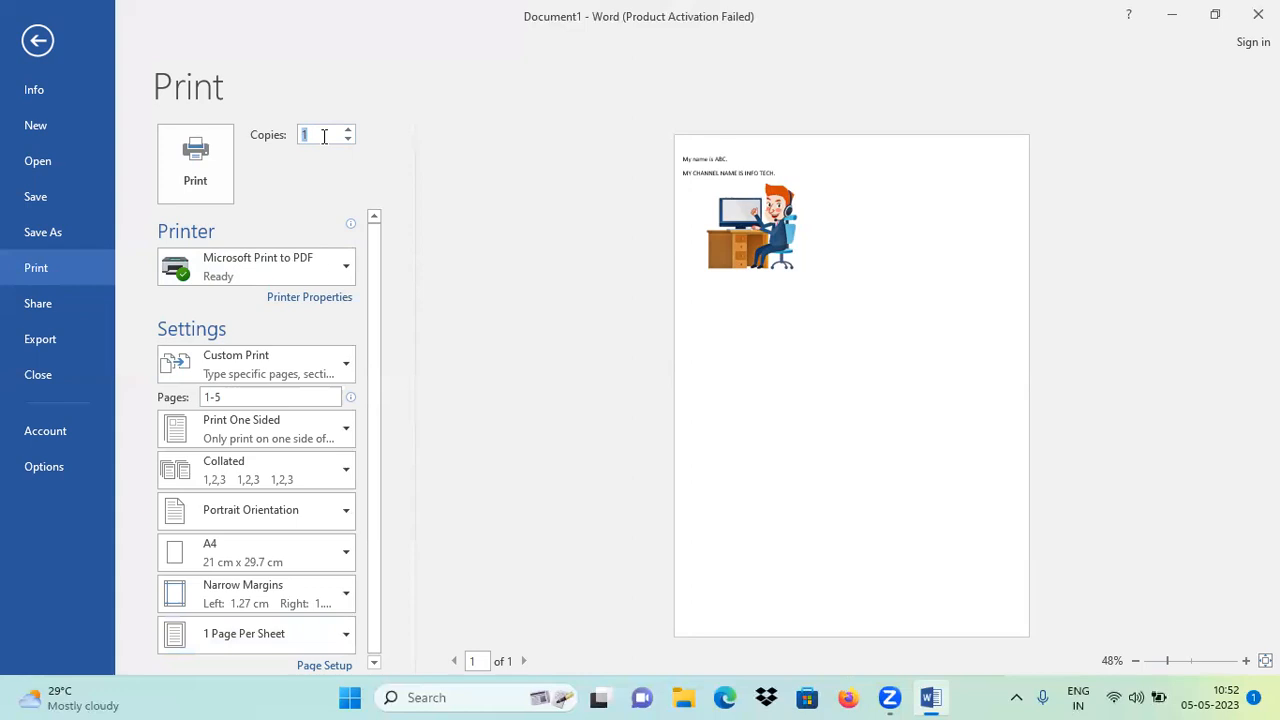
text(100)
key(BackSpace)
key(BackSpace)
click(196, 152)
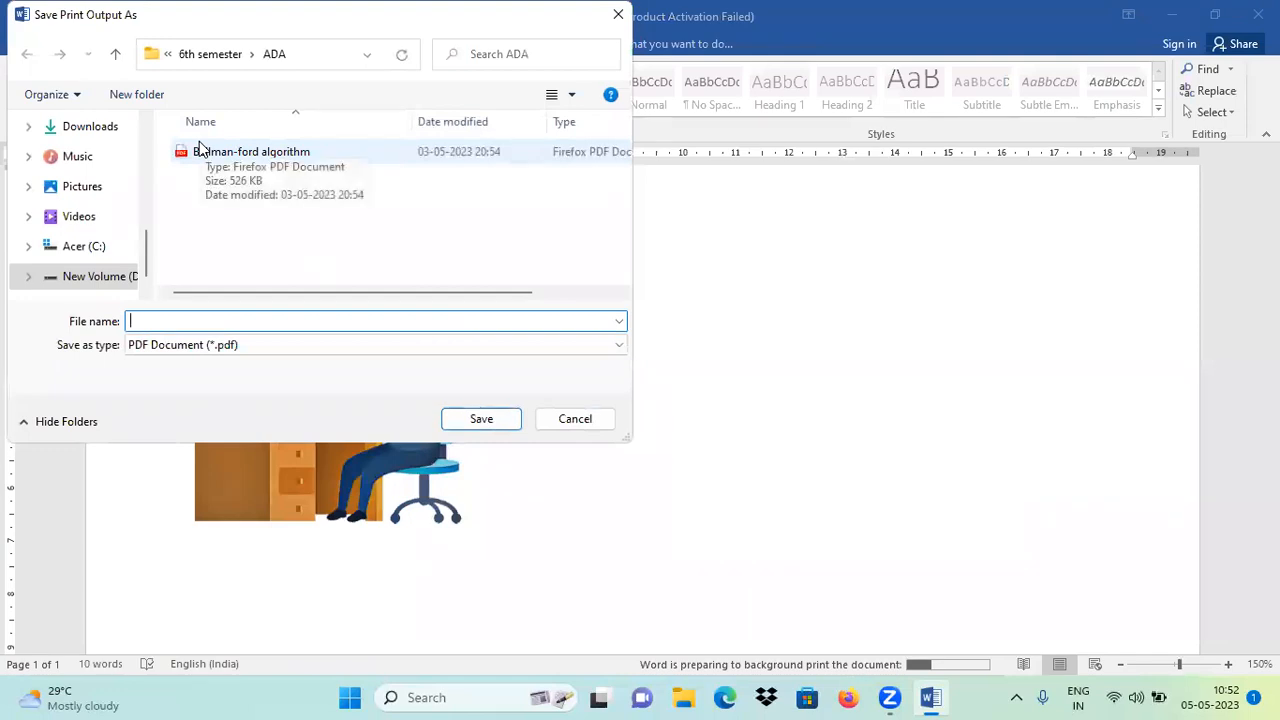
click(575, 419)
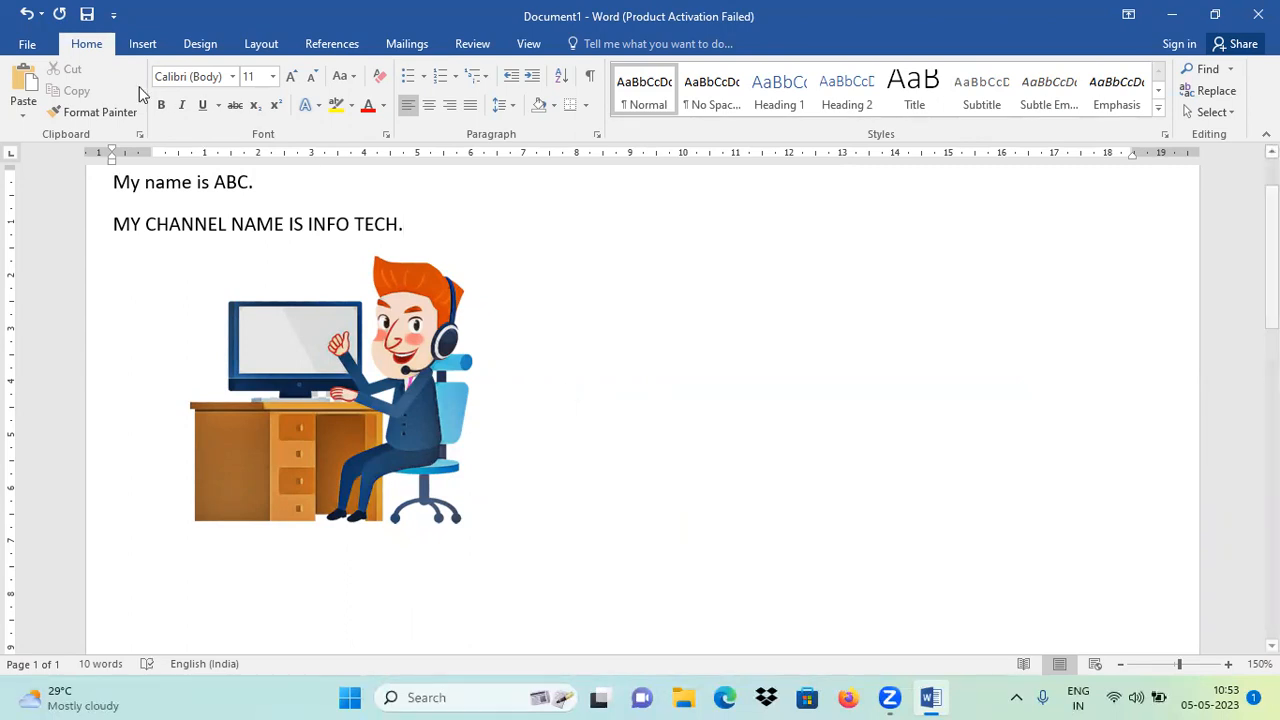
Reopen the print settings, choose Microsoft Print to PDF and clear the page range so all pages print.
click(33, 46)
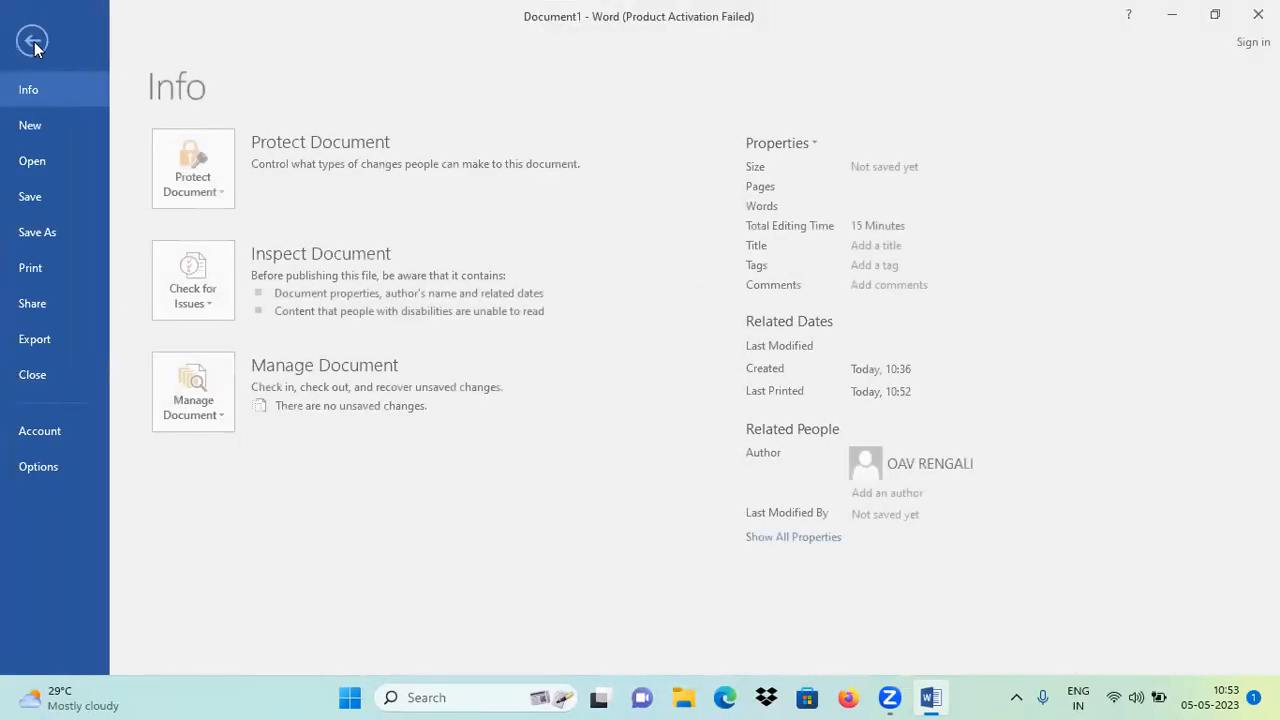
click(68, 270)
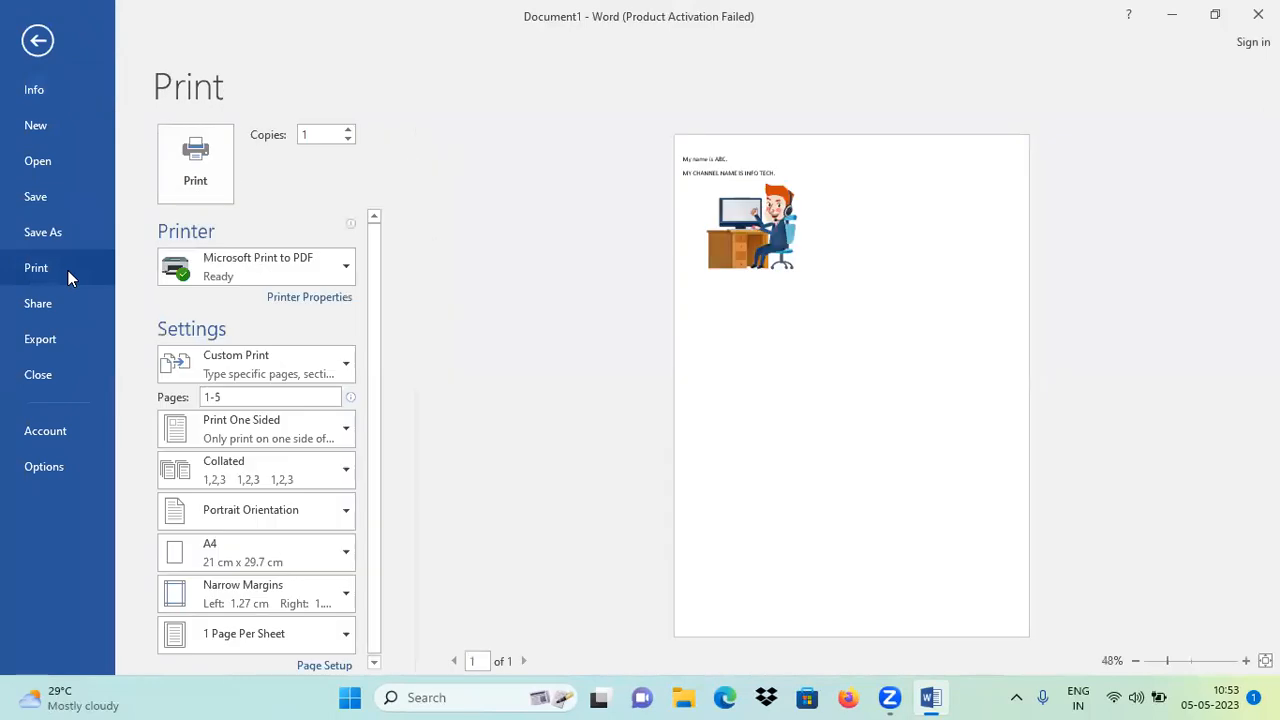
click(324, 266)
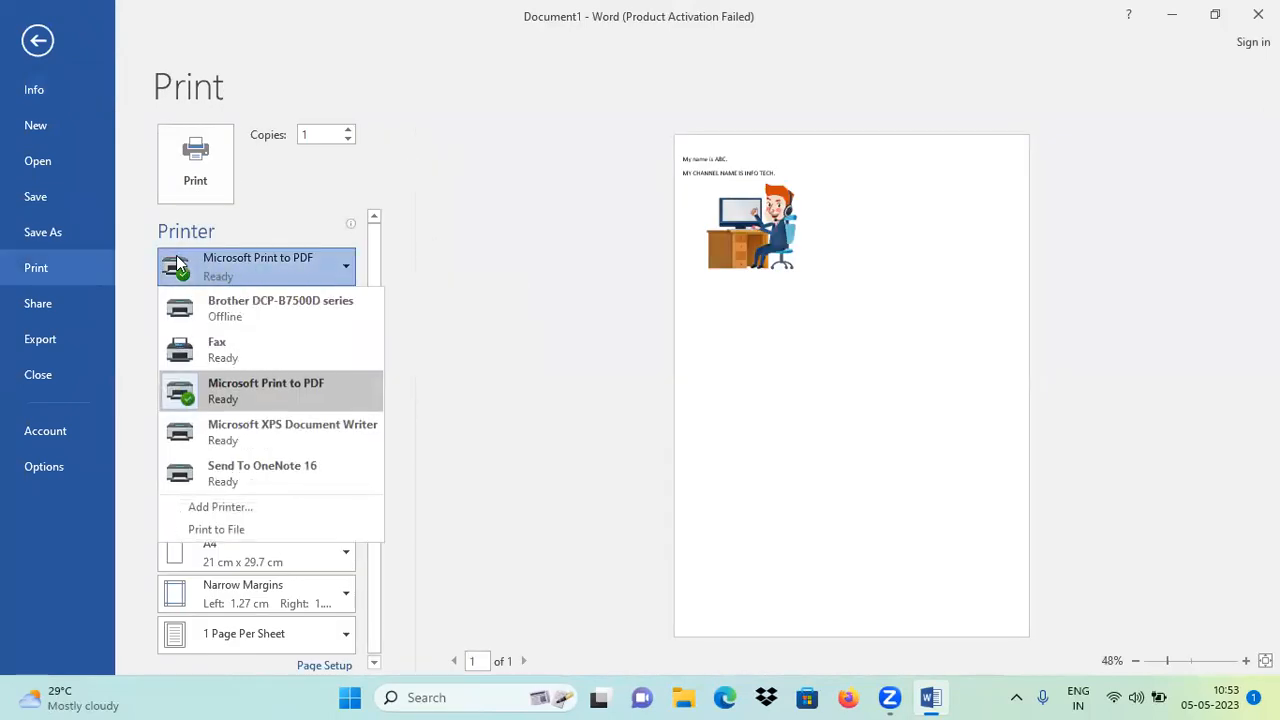
click(287, 393)
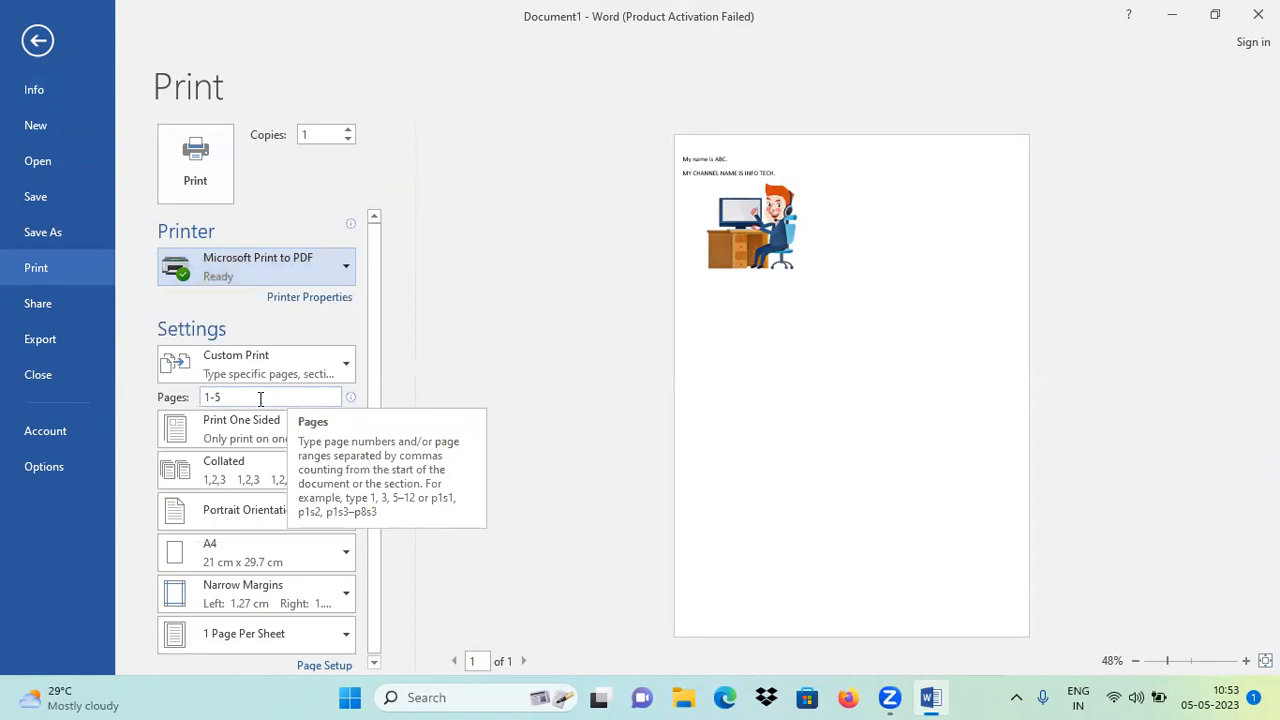
click(260, 399)
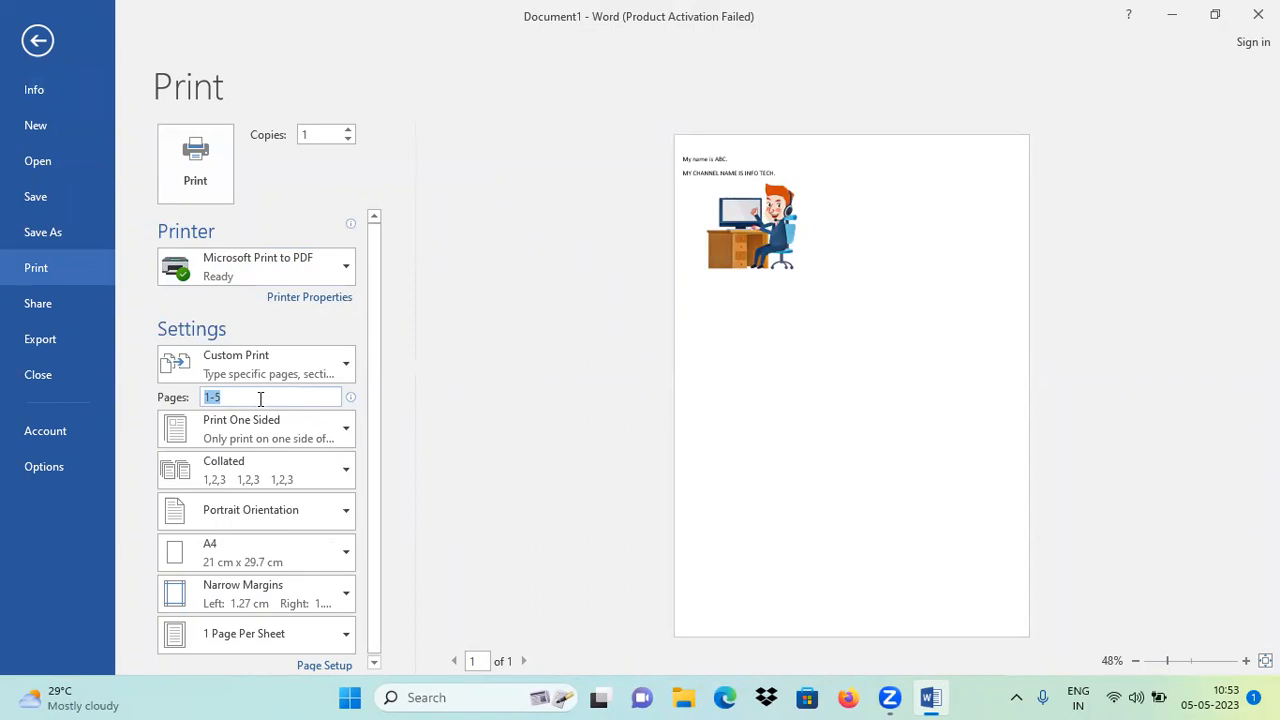
key(BackSpace)
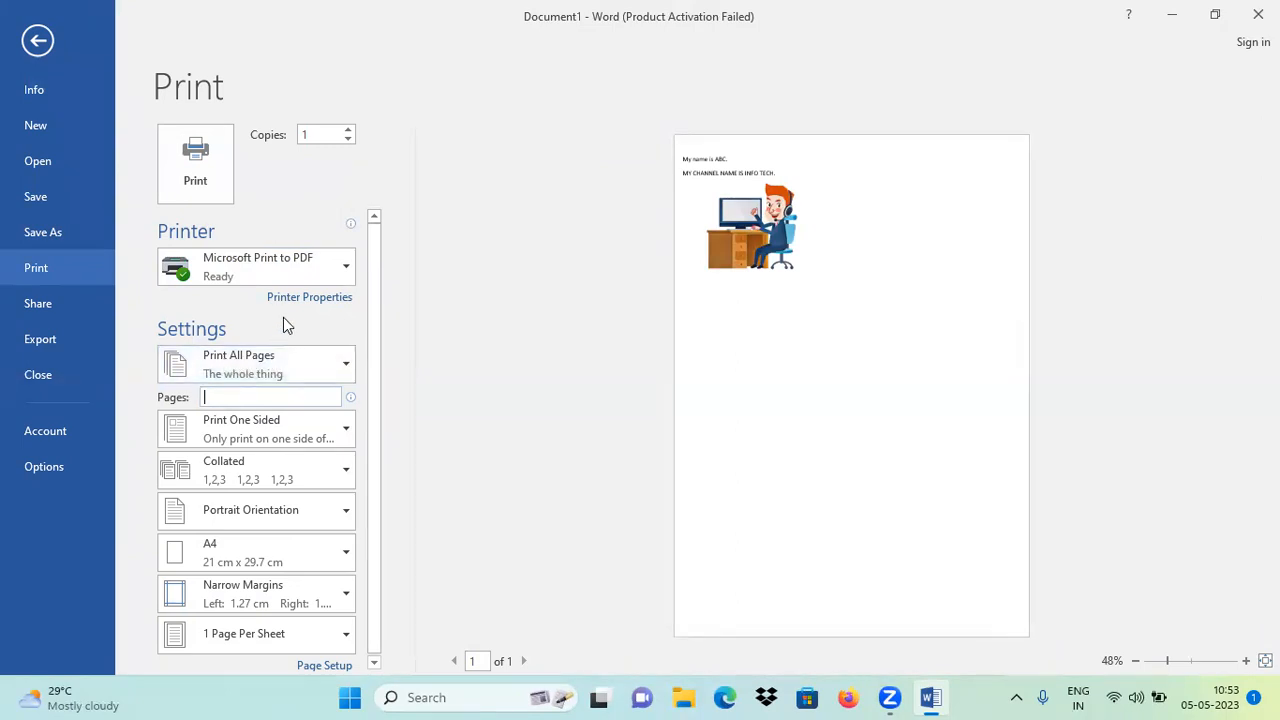
Print the document to a PDF named MSWORDCLS1 in the Downloads folder.
click(200, 183)
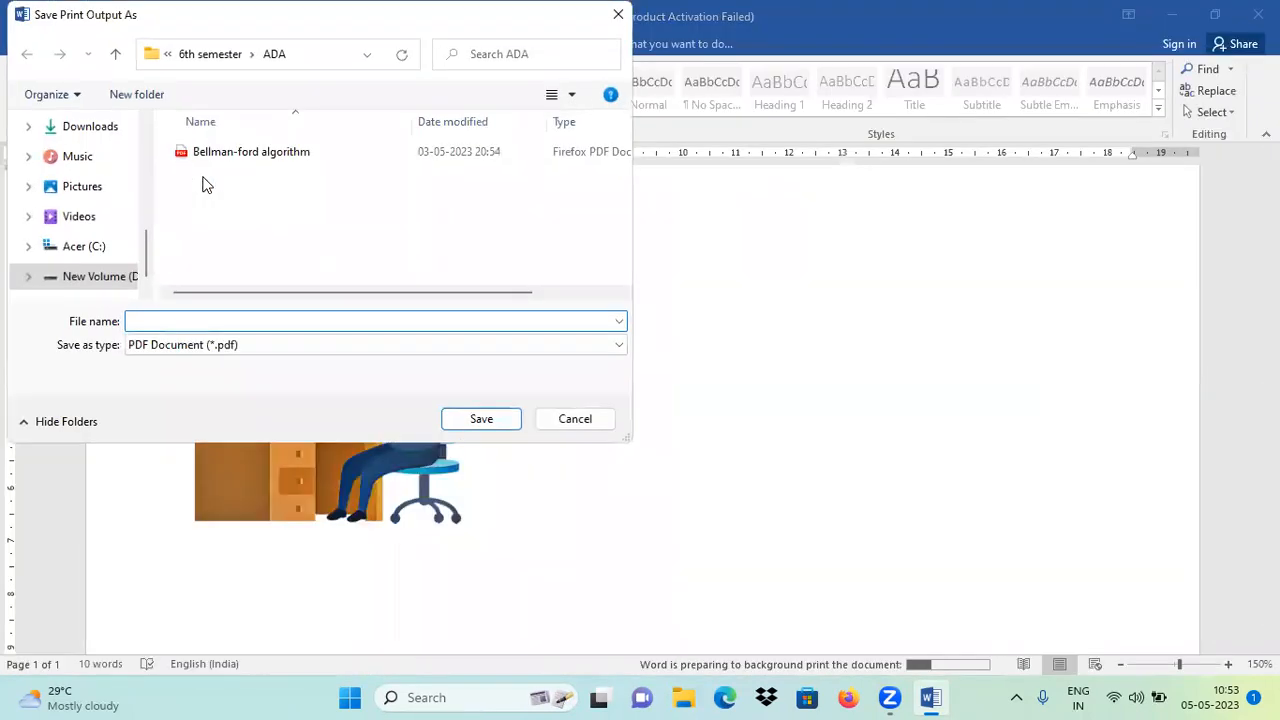
scroll(137, 165, up, 3)
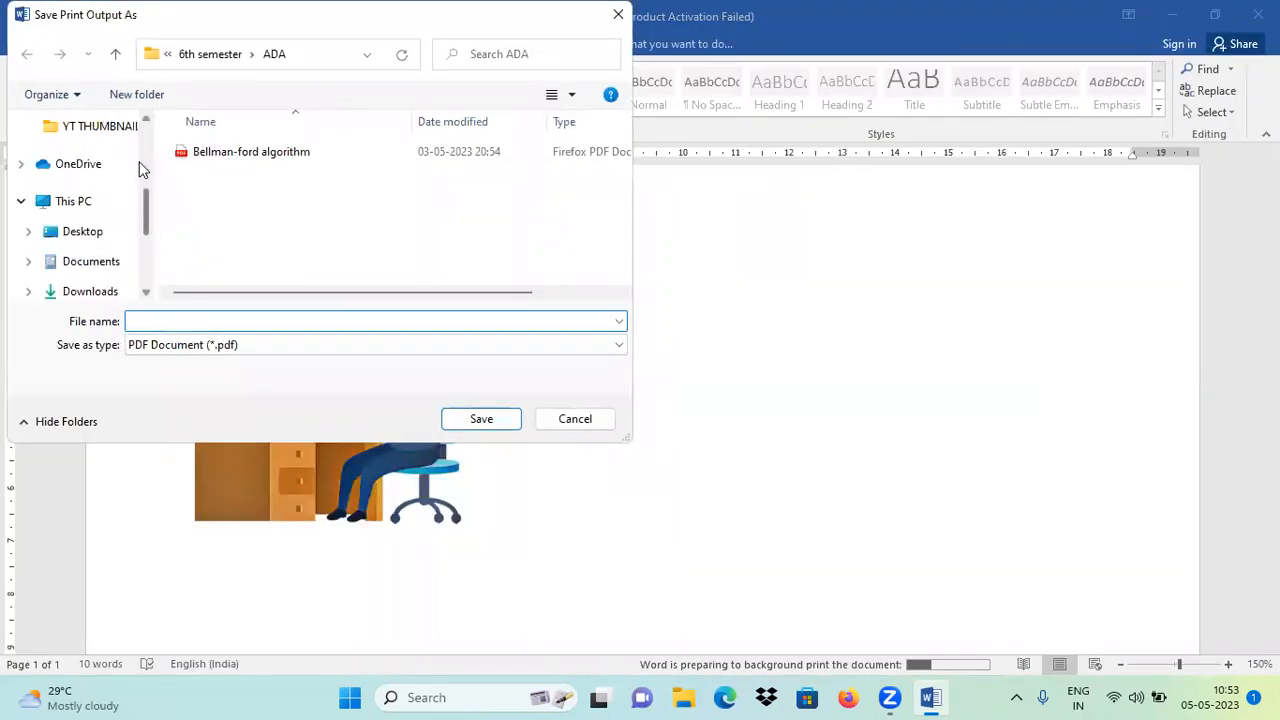
click(103, 290)
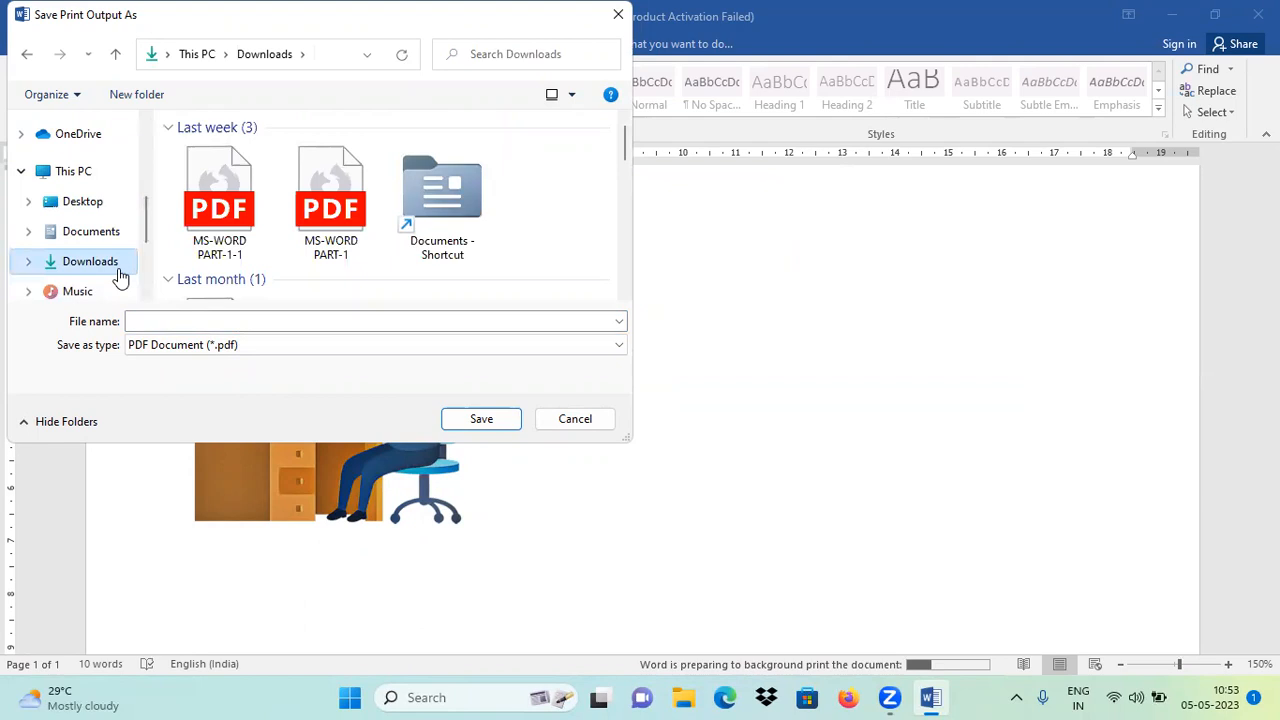
click(158, 325)
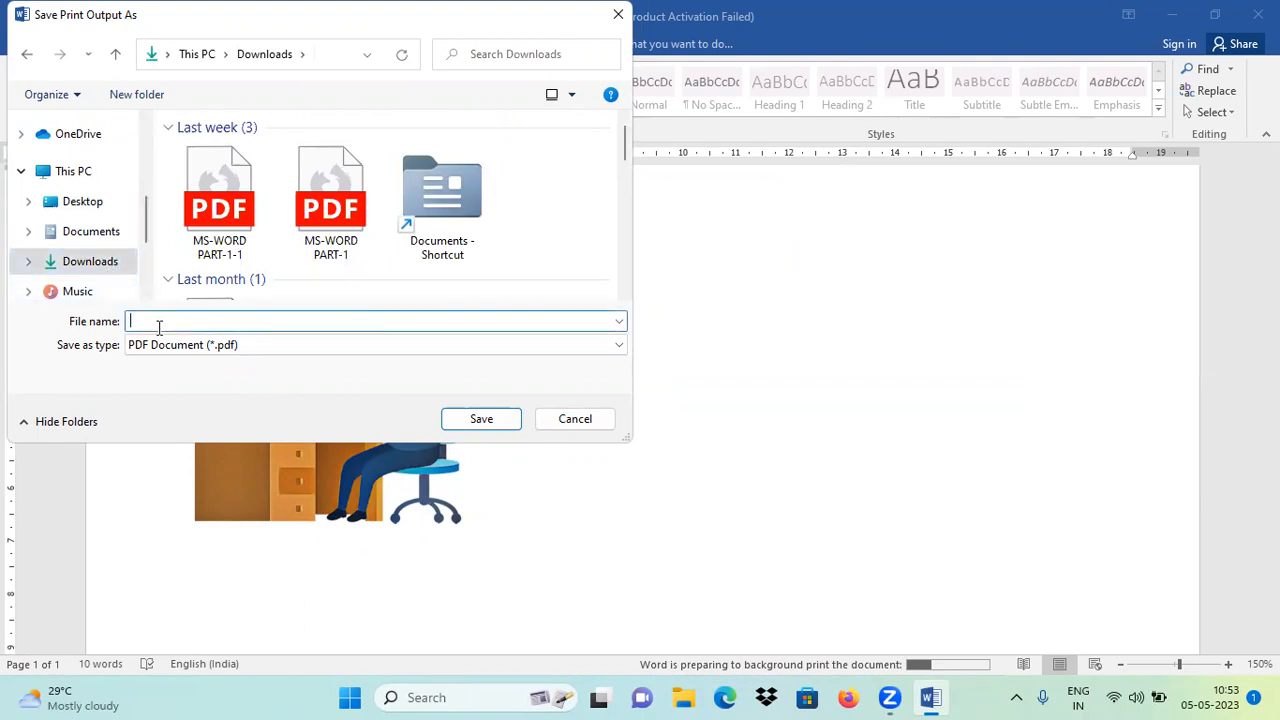
text(MSWORDCLS1)
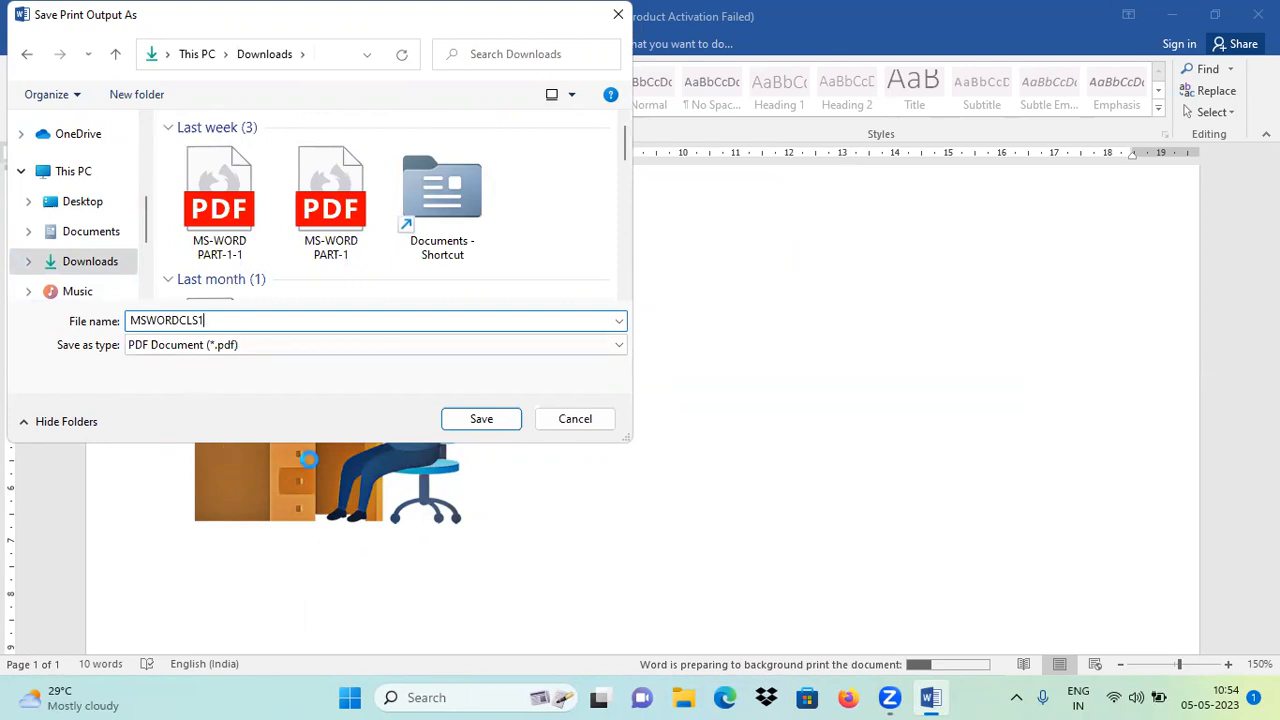
click(481, 420)
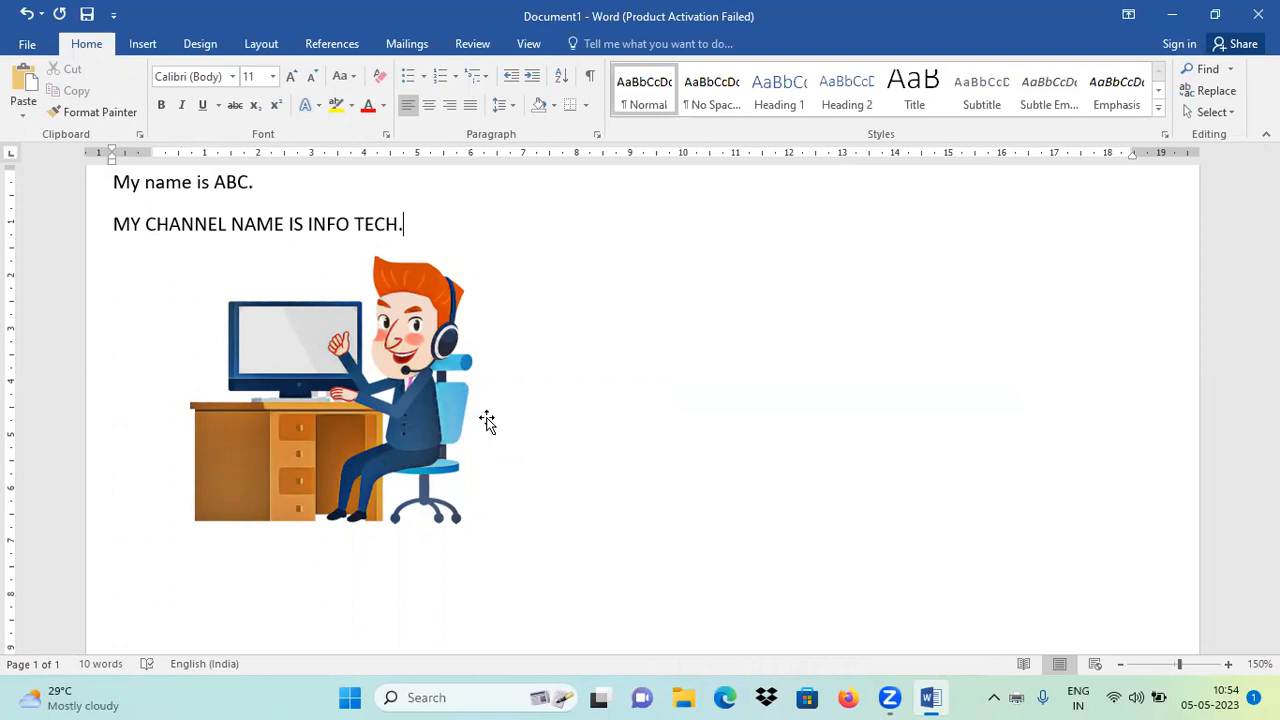
Bring up the print settings and preview, and return to the document without printing.
key(ctrl+p)
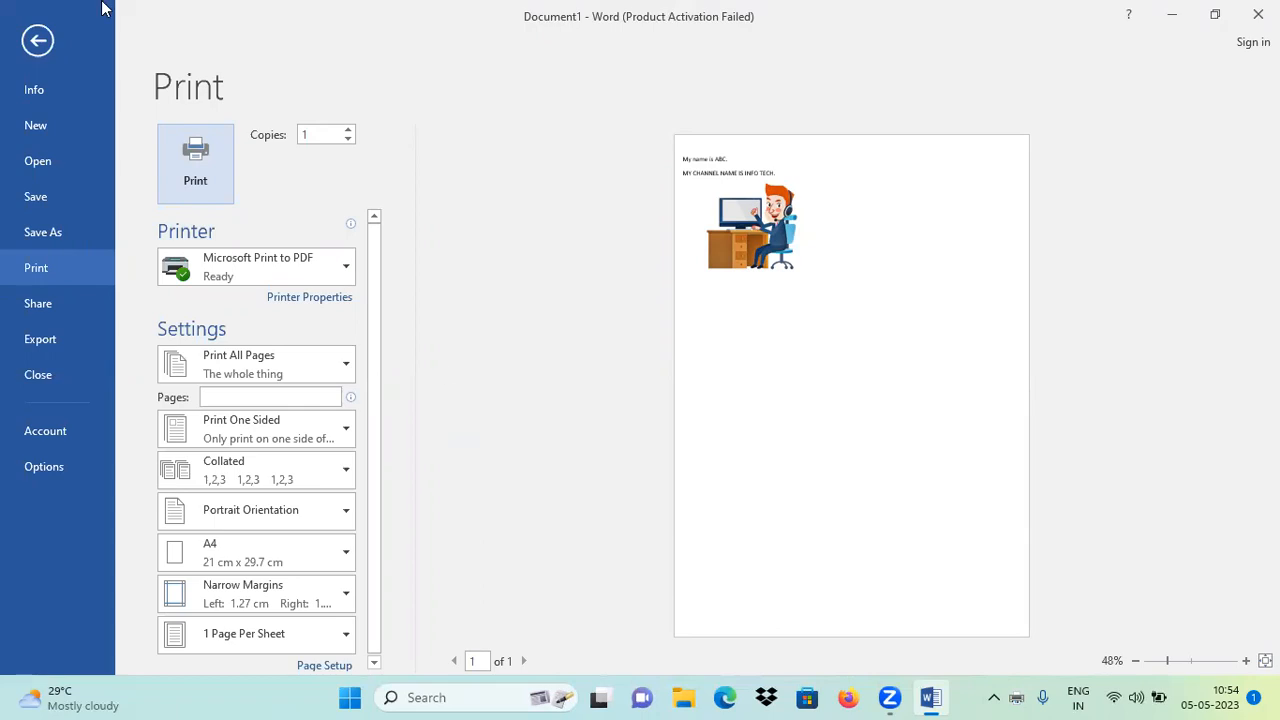
click(37, 40)
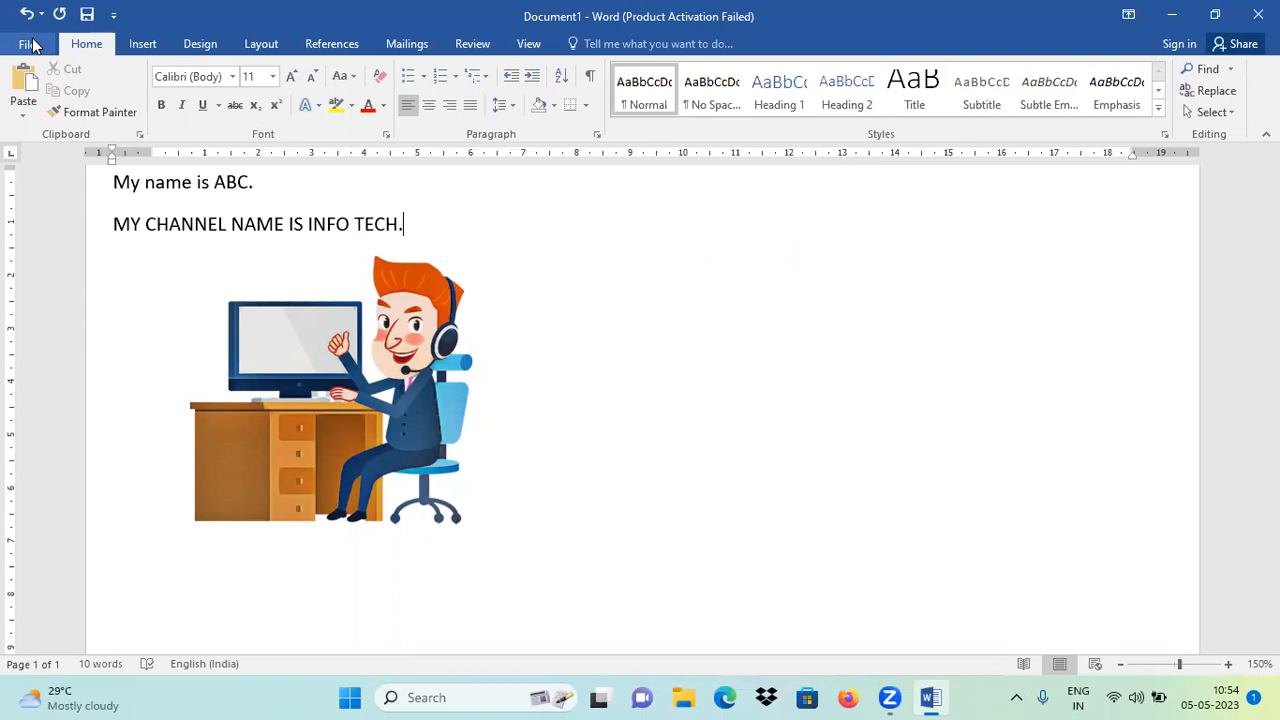
Add the Quick Print command to the Quick Access Toolbar.
click(115, 17)
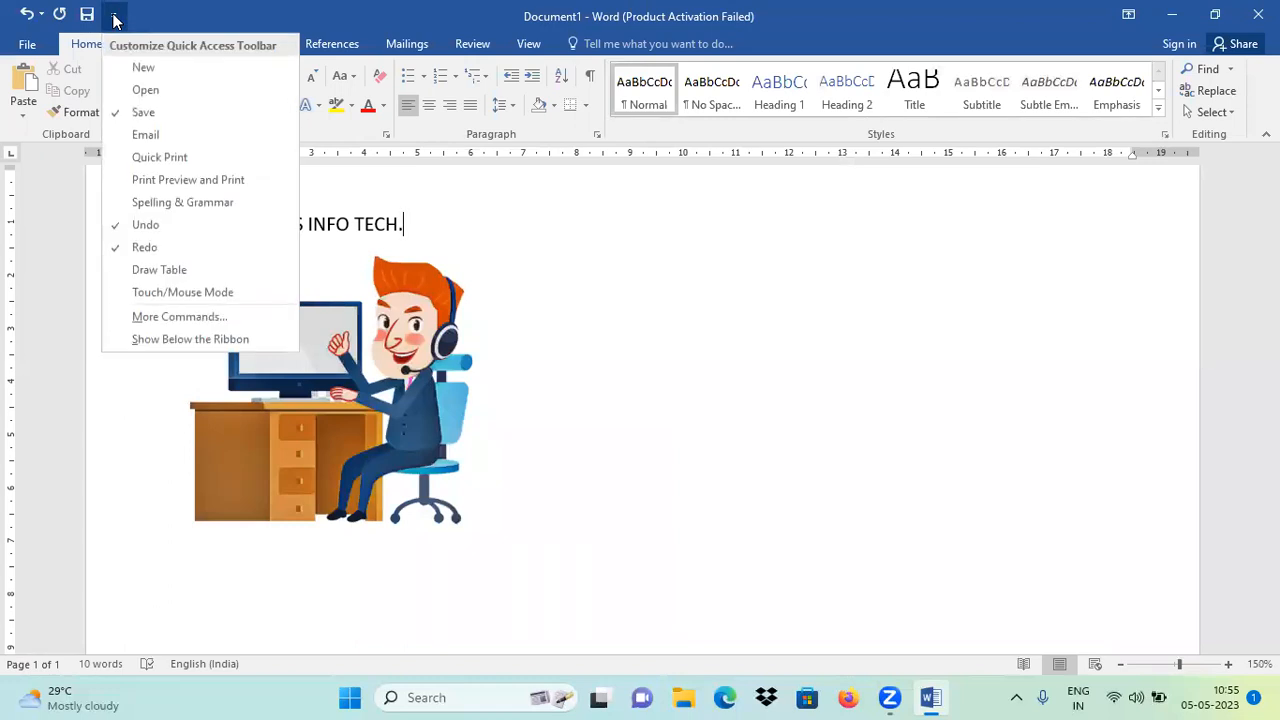
click(200, 163)
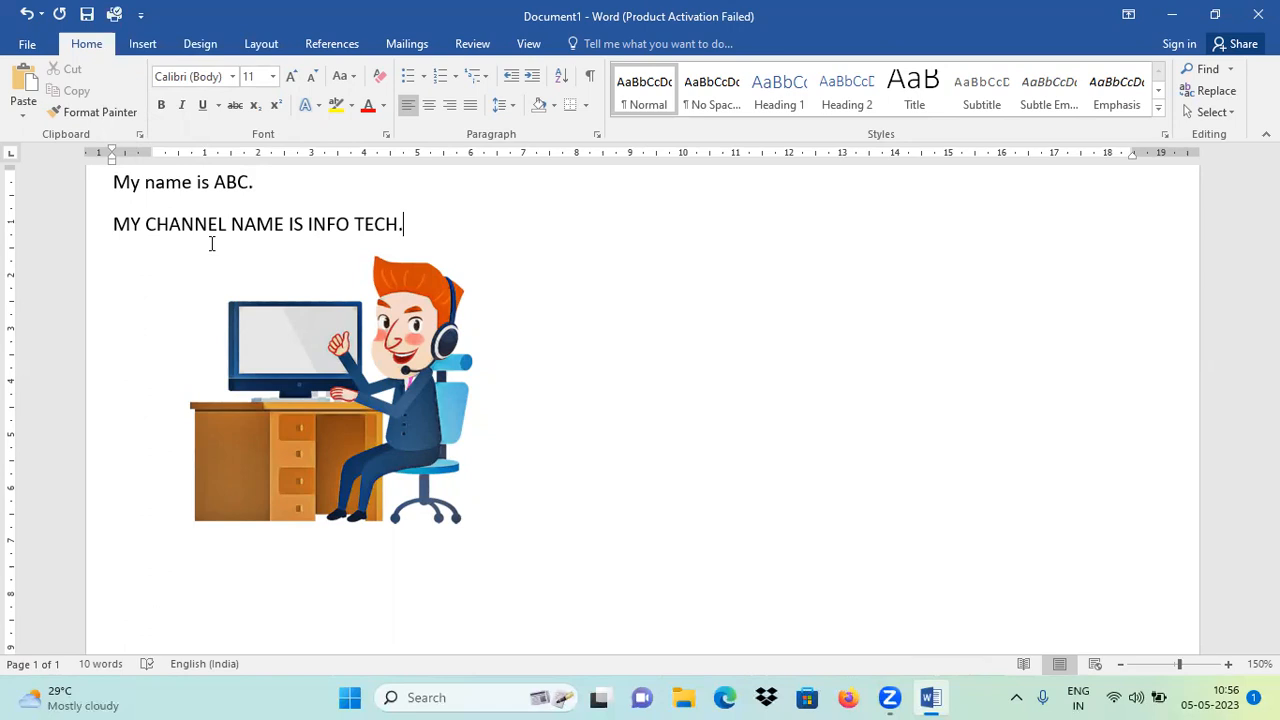
View the document's print settings and page preview twice, returning to the document each time without printing.
key(ctrl+p)
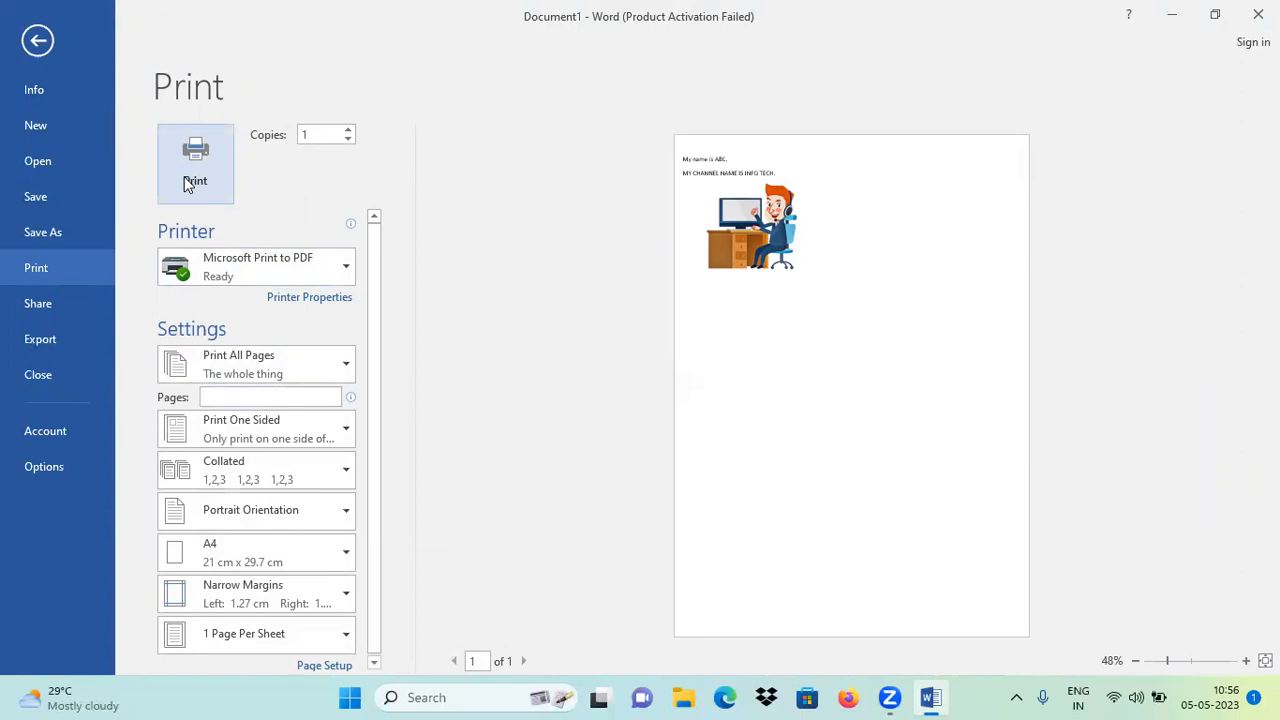
click(38, 41)
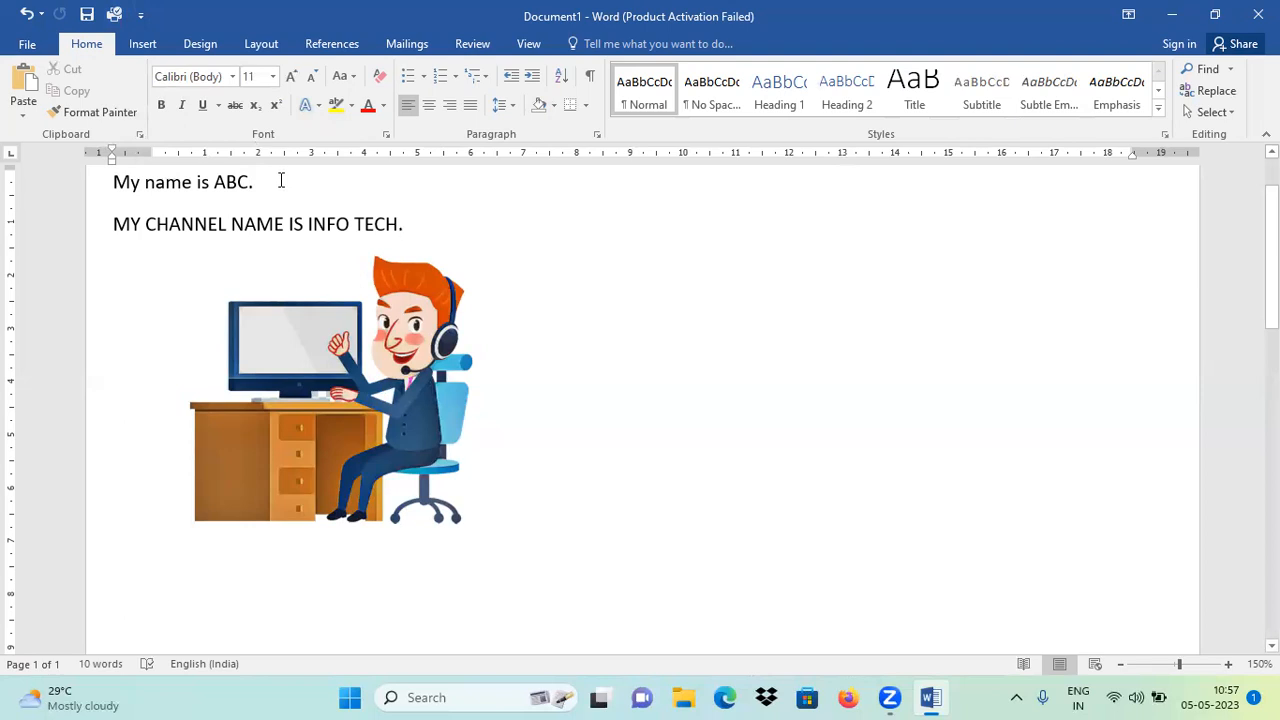
click(34, 49)
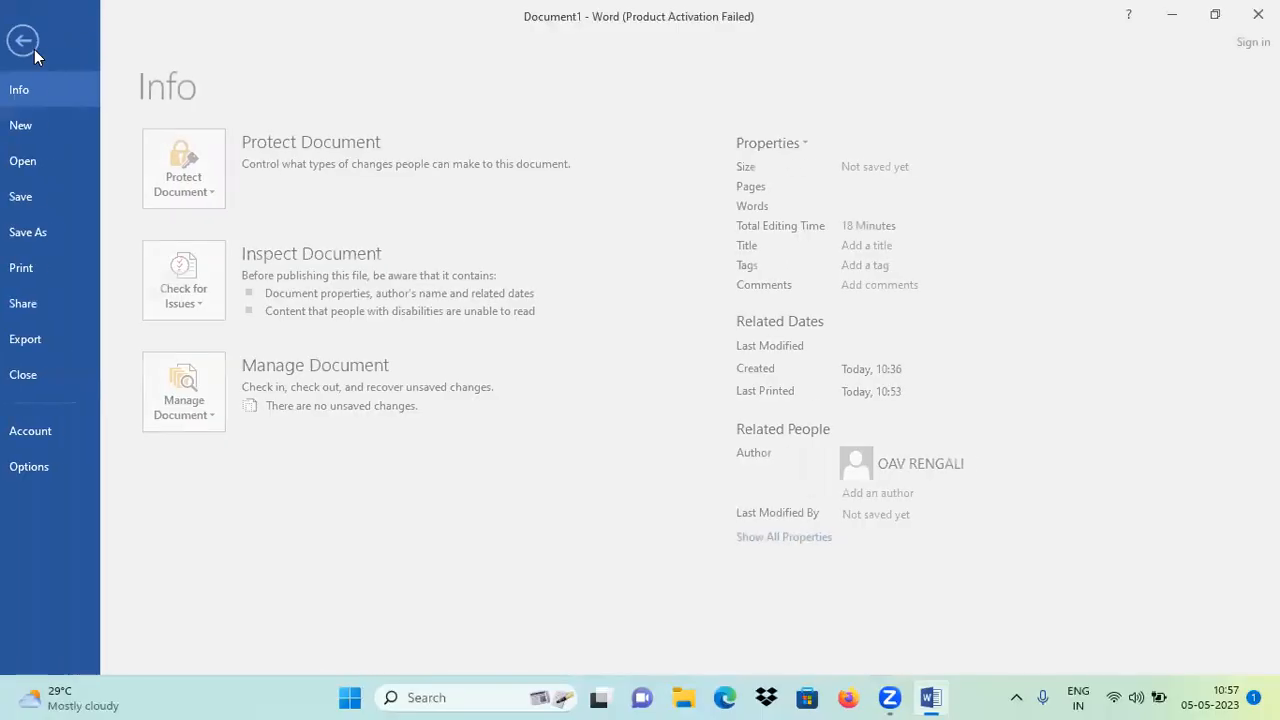
click(38, 268)
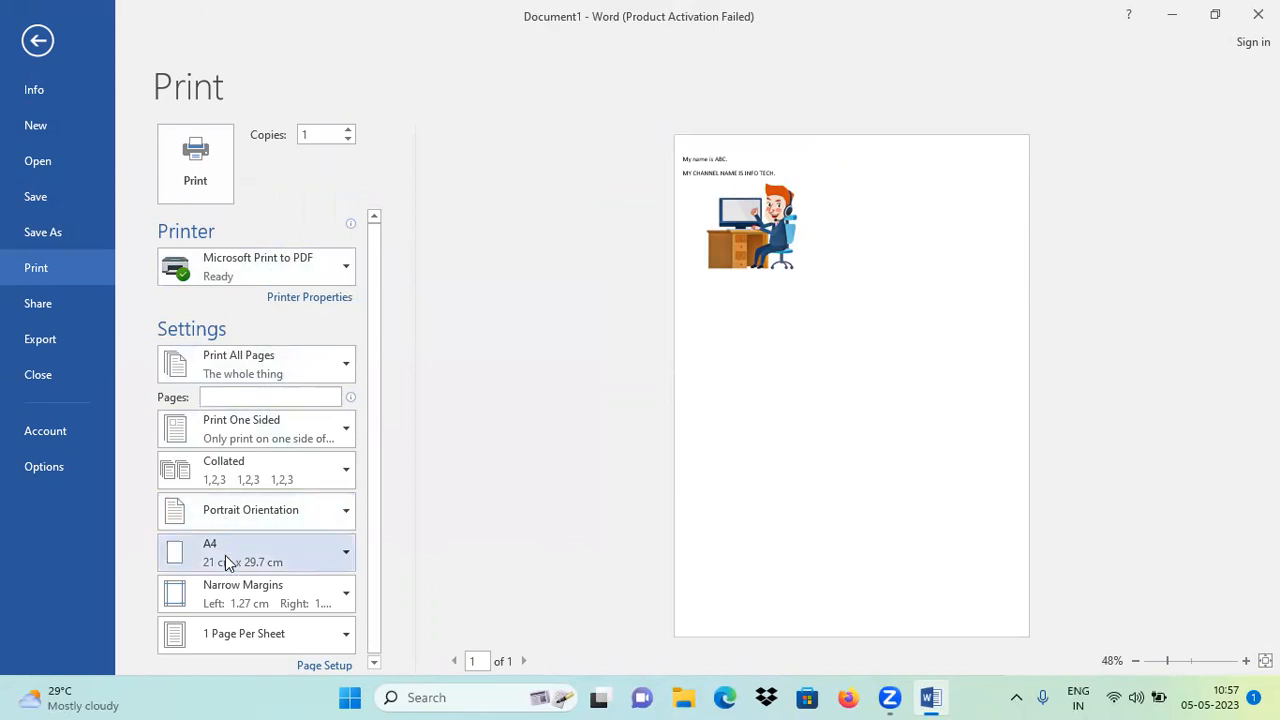
click(41, 45)
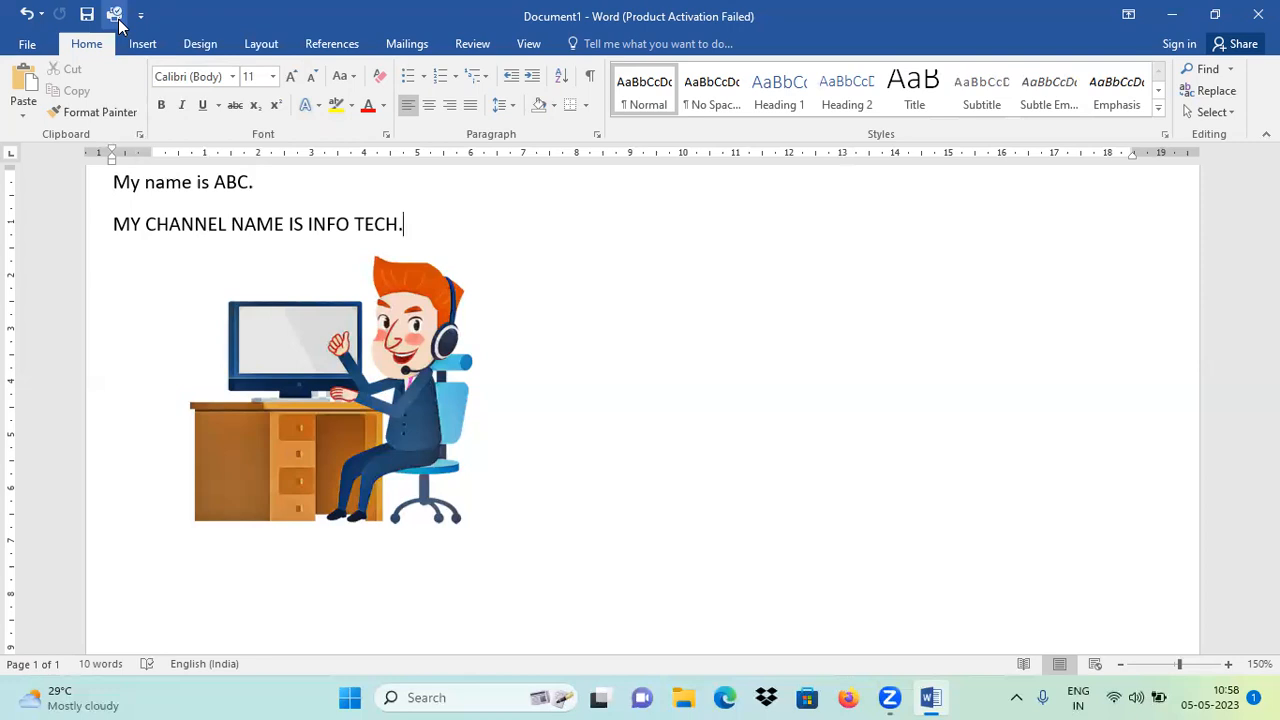
Remove the Quick Print command from the Quick Access Toolbar.
click(141, 16)
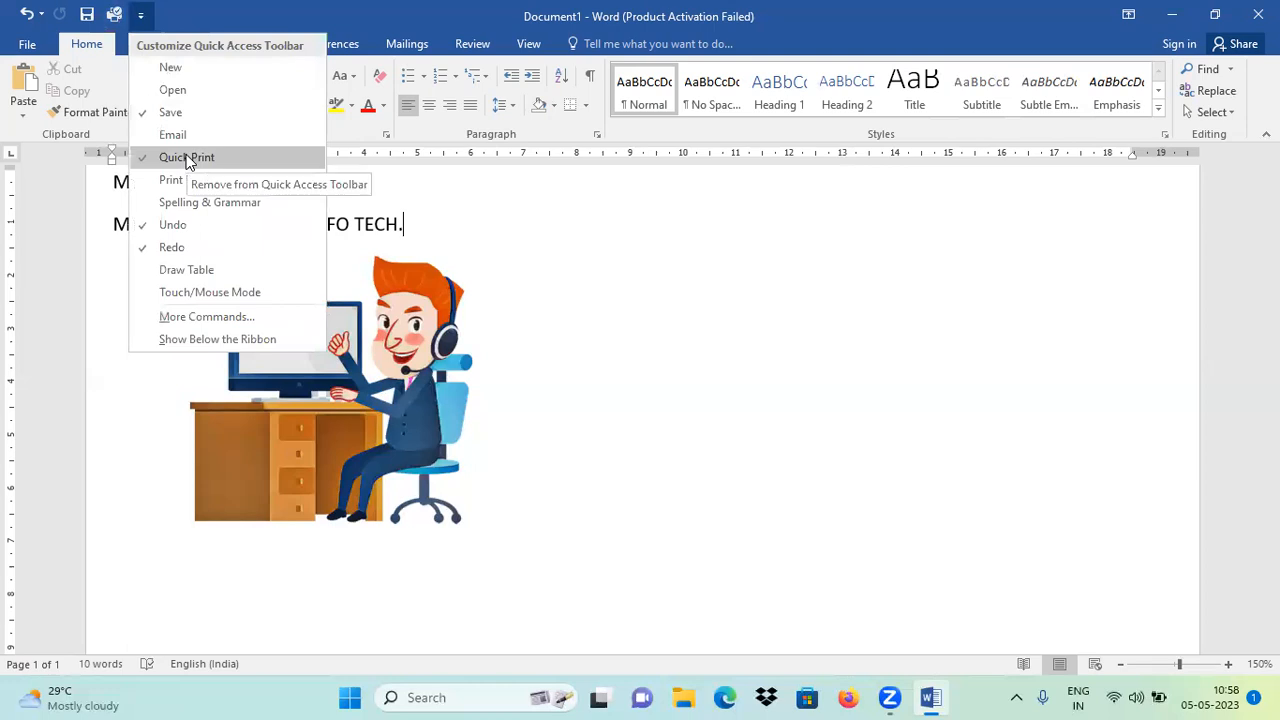
click(186, 157)
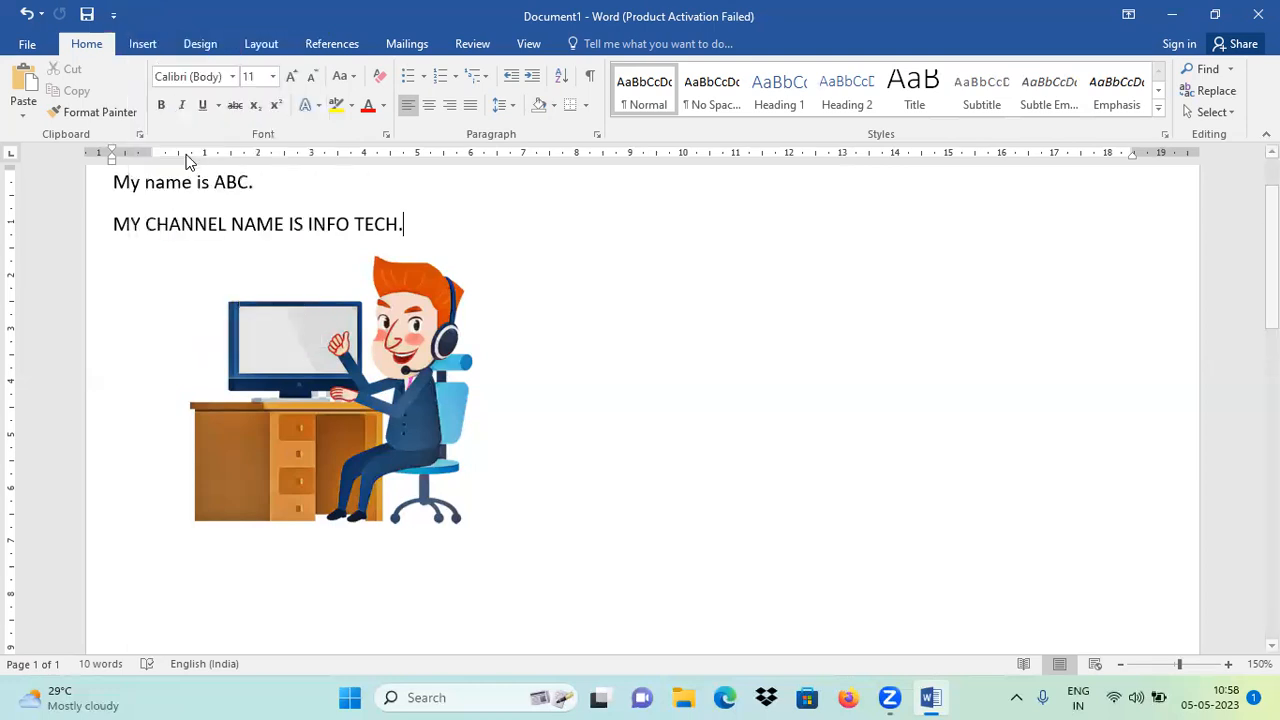